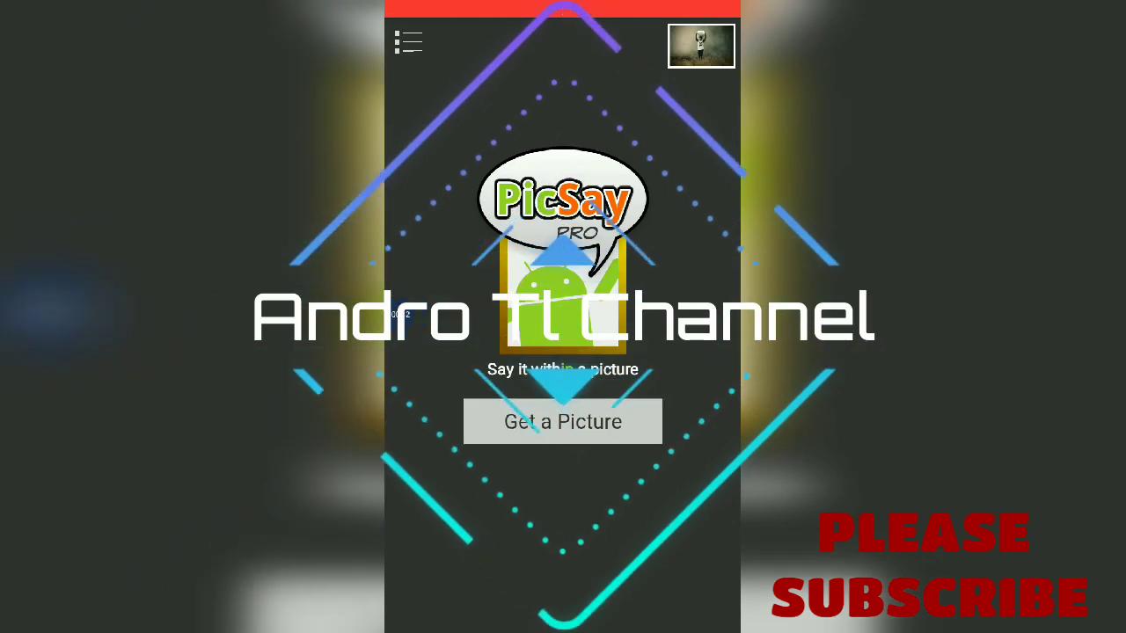
Create a new blank 2000 × 1280 picture with an olive-grey background colour.
left_click(563, 423)
left_click(560, 437)
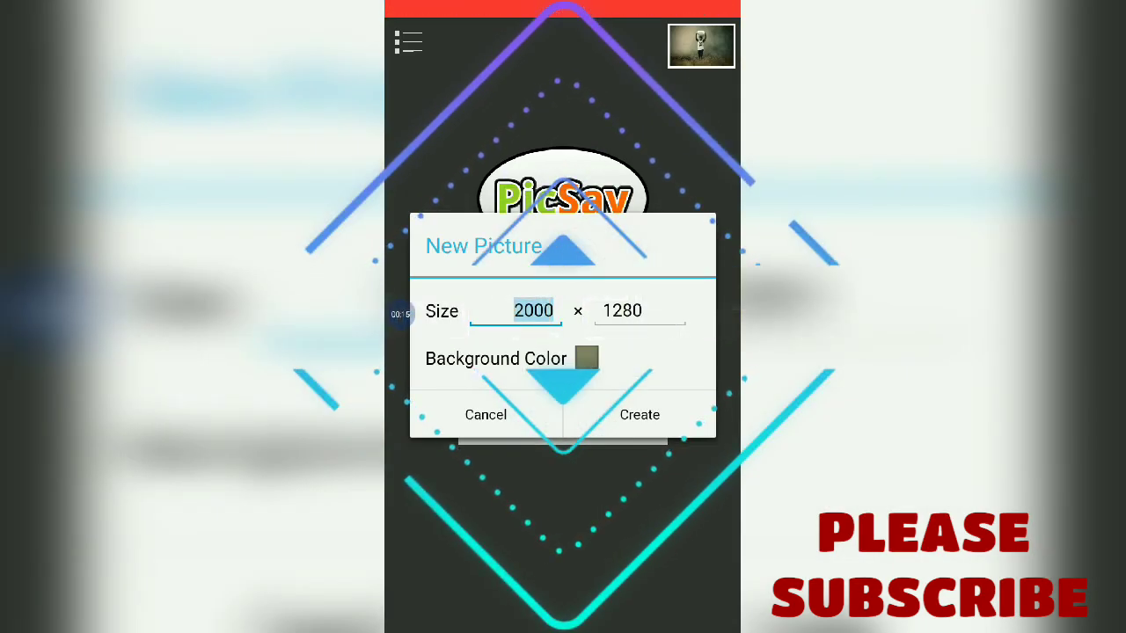
left_click(586, 358)
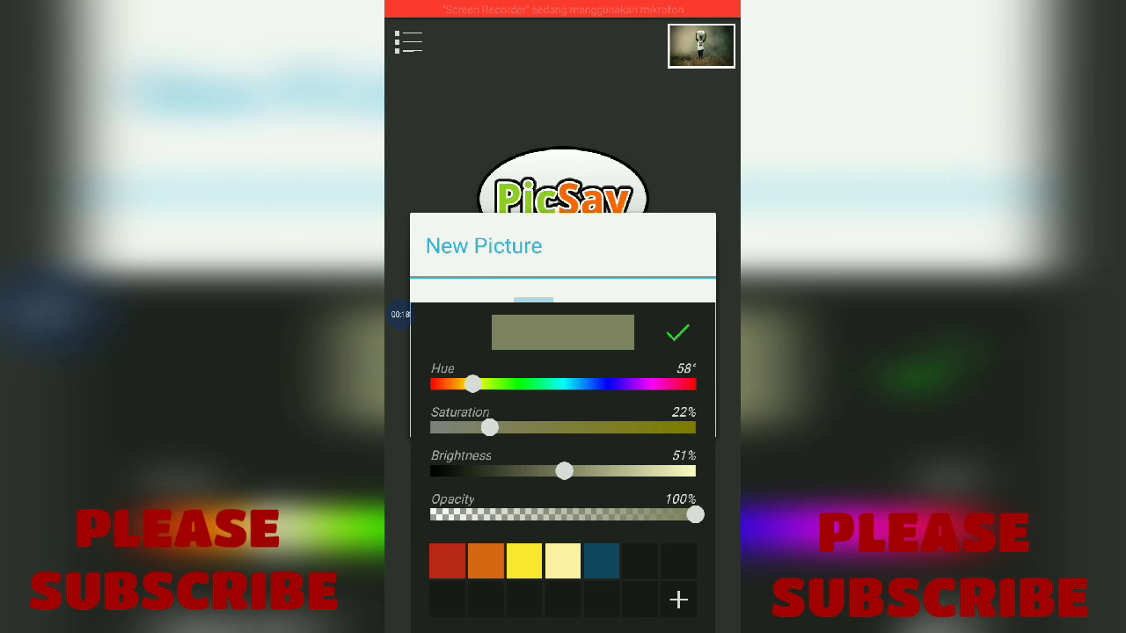
left_click(677, 332)
left_click(638, 412)
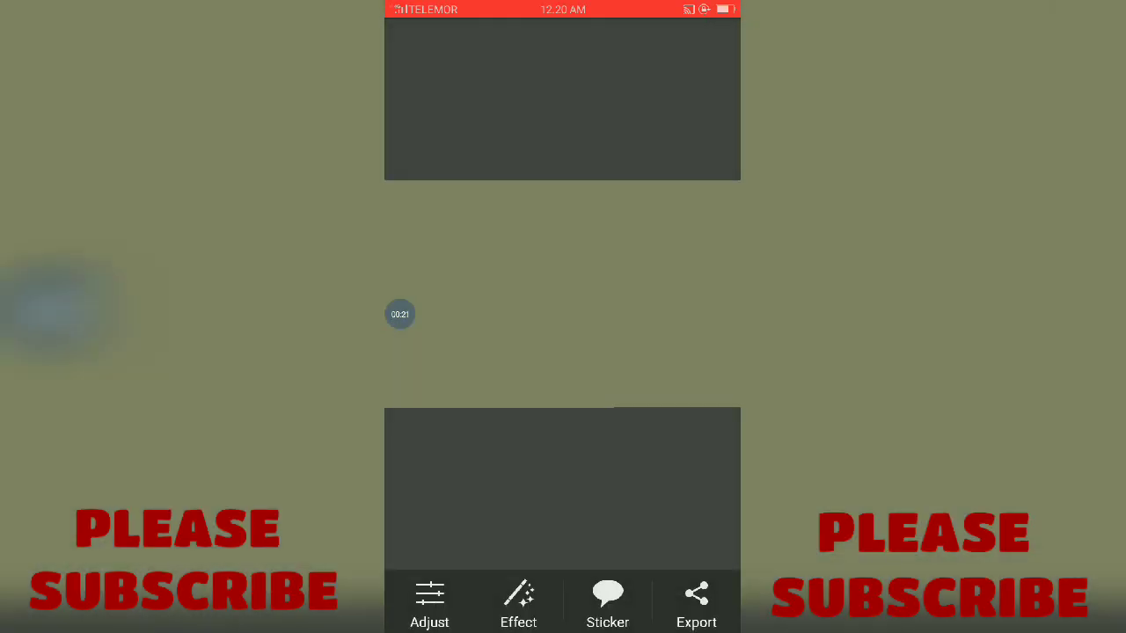
Start Insert Picture from the Effect list and browse the gallery's Download album.
left_click(518, 603)
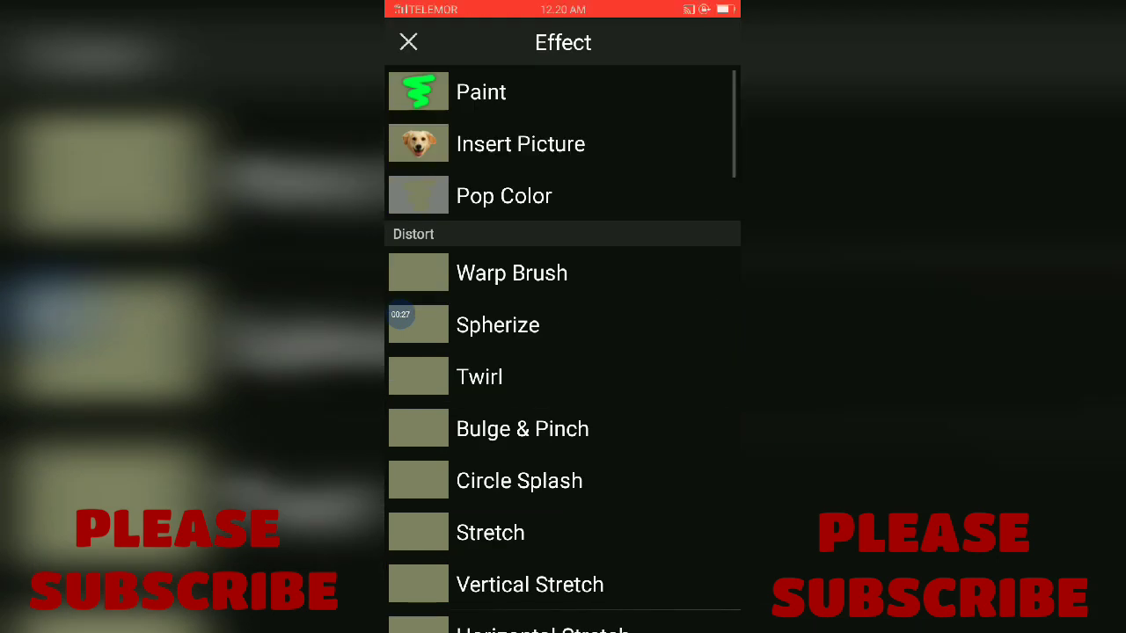
left_click(520, 145)
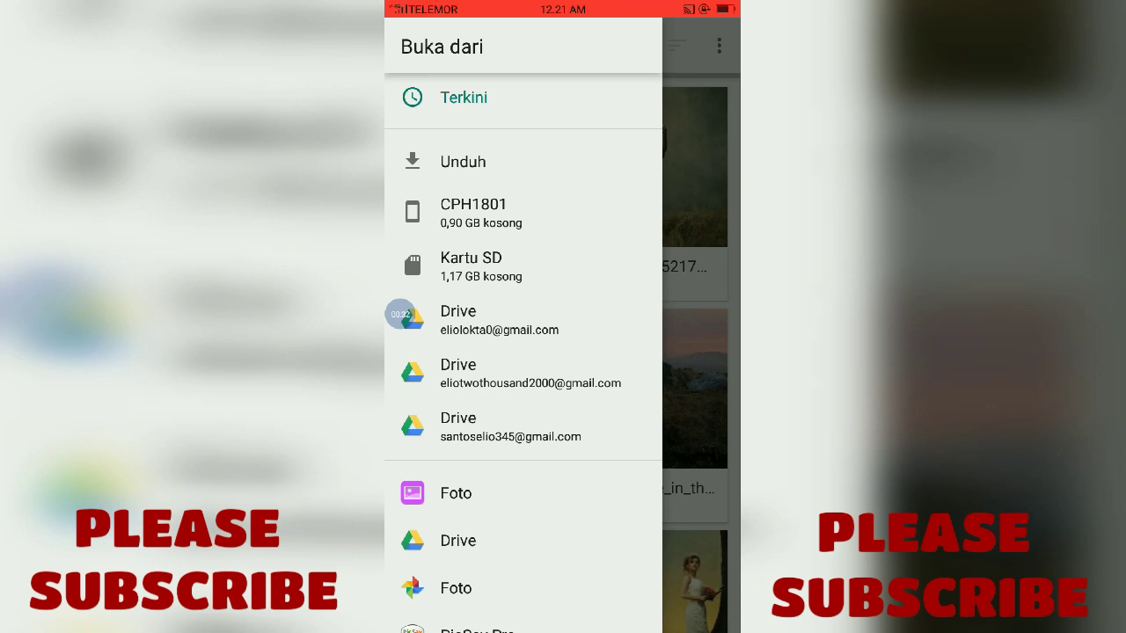
left_click(455, 493)
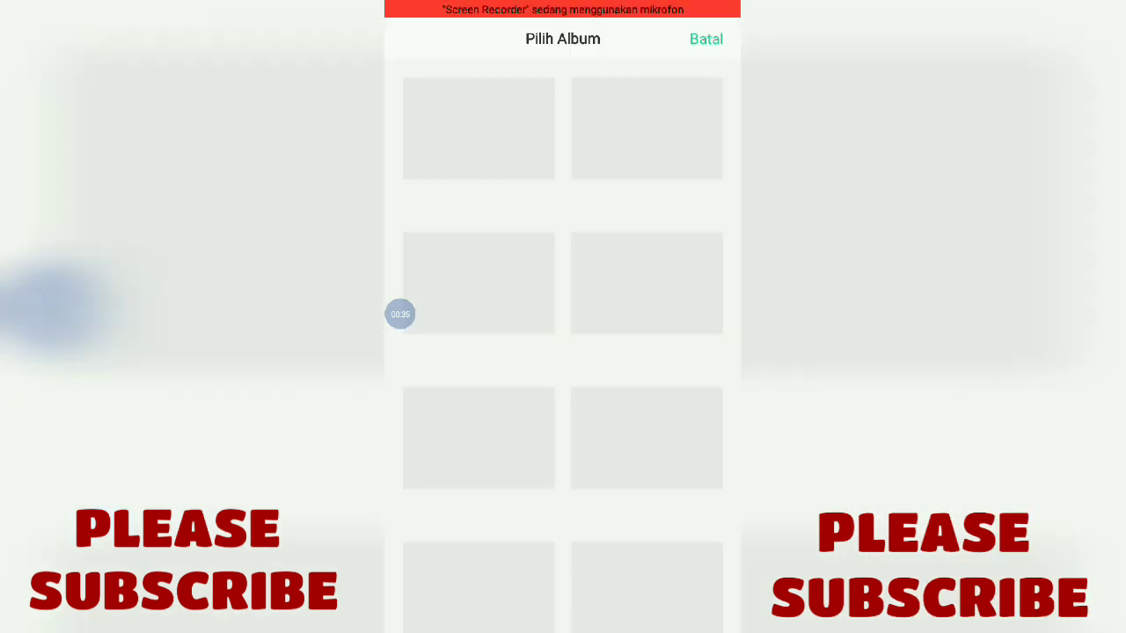
left_click(646, 283)
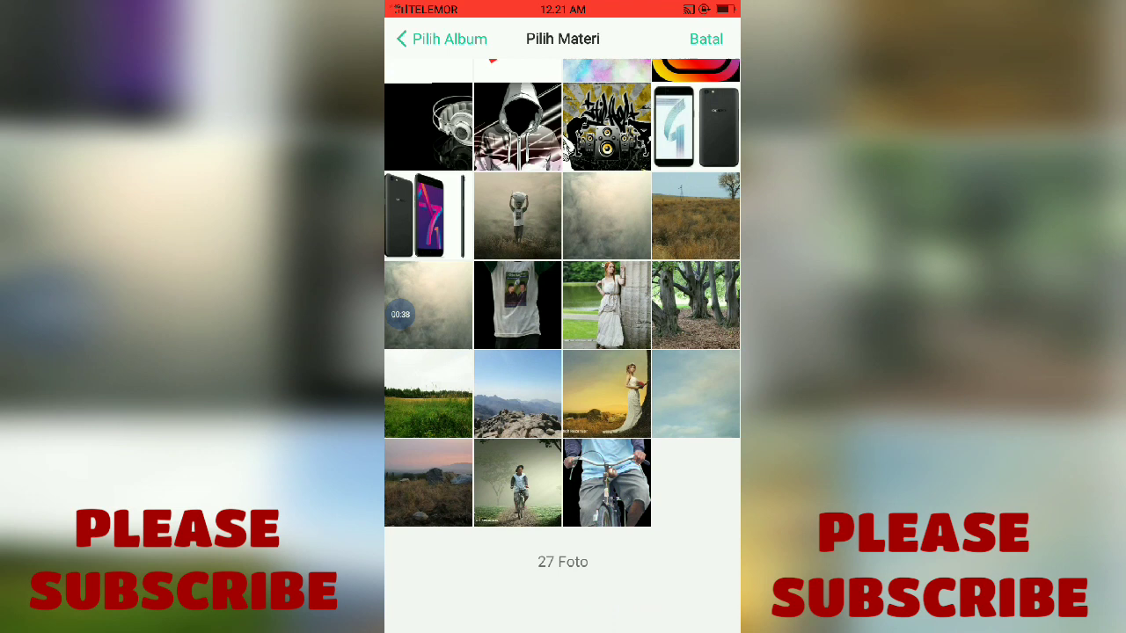
Choose the smoky fog photo, accept its crop and stretch it to fit the canvas.
left_click(428, 352)
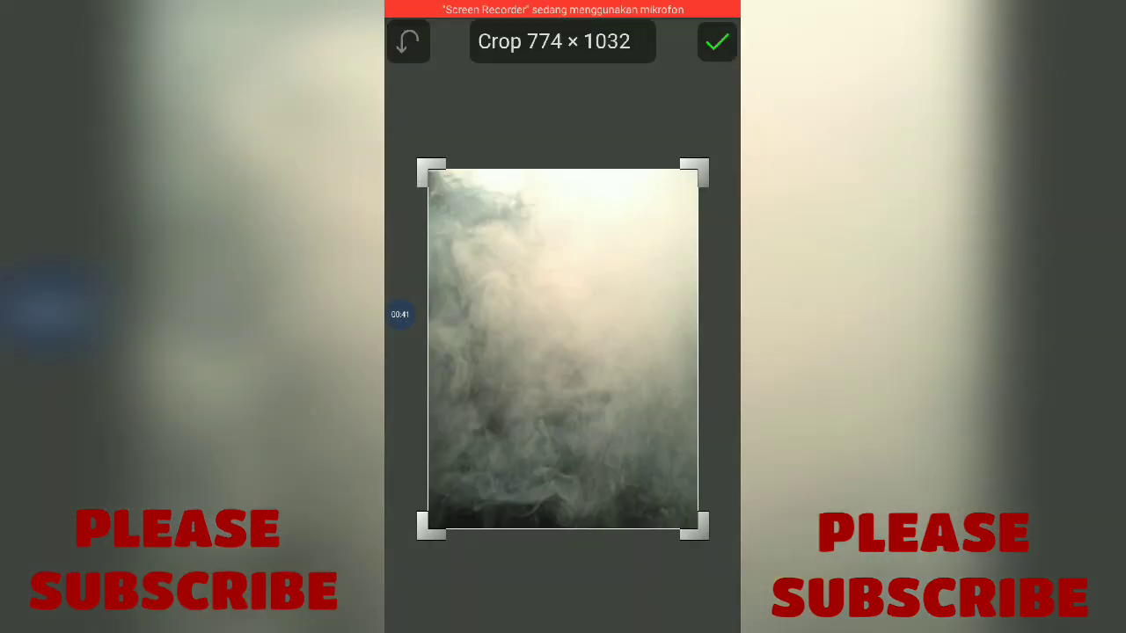
left_click(717, 41)
left_click_drag(593, 366, 611, 340)
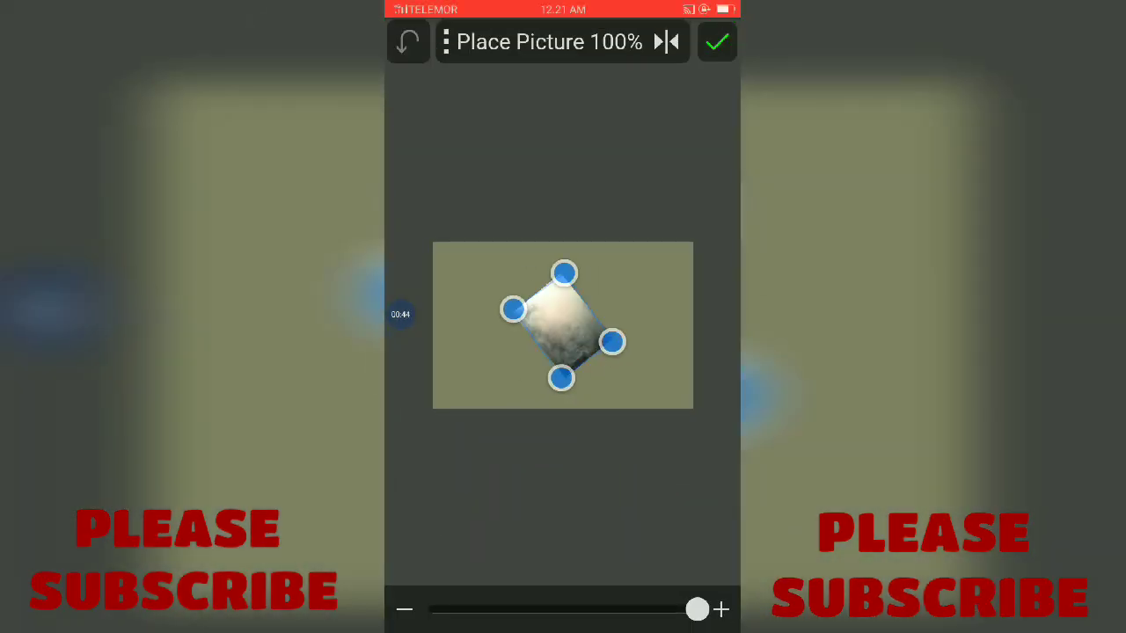
left_click(446, 41)
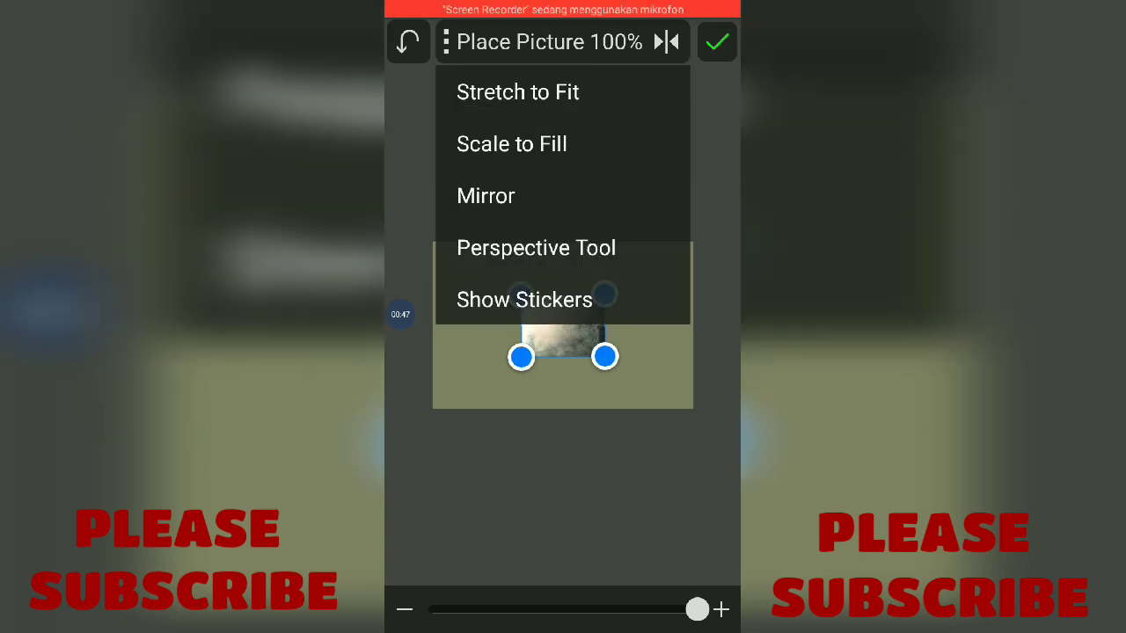
left_click(516, 91)
left_click(445, 41)
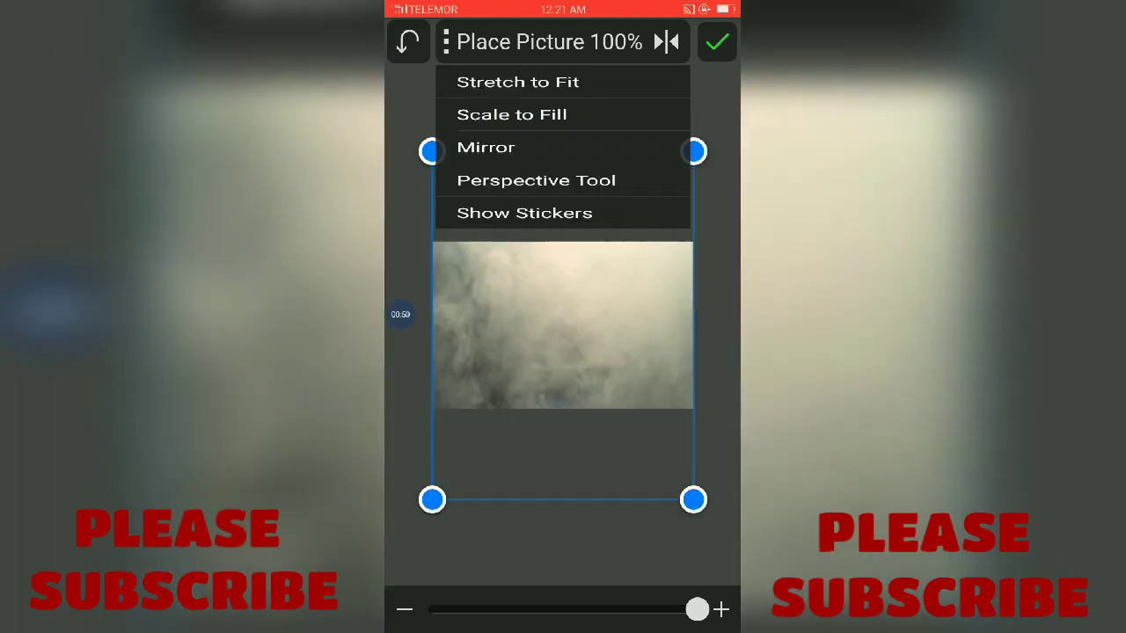
left_click(563, 537)
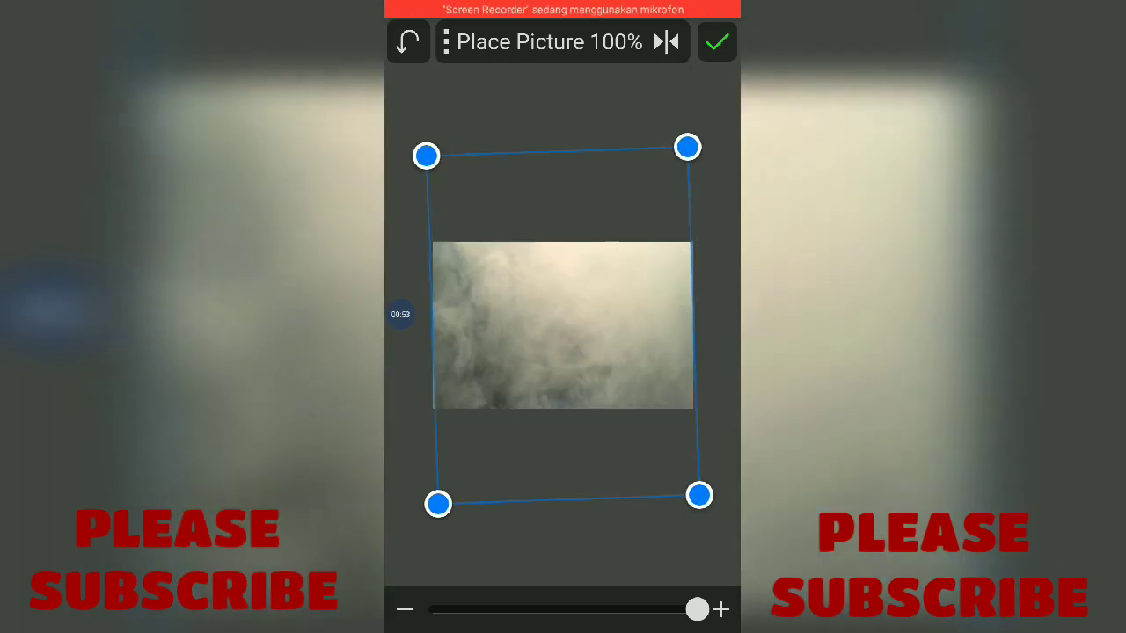
Level and enlarge the smoke image over the canvas at 91% opacity, then confirm placement.
left_click_drag(694, 151, 738, 255)
left_click_drag(677, 510, 733, 456)
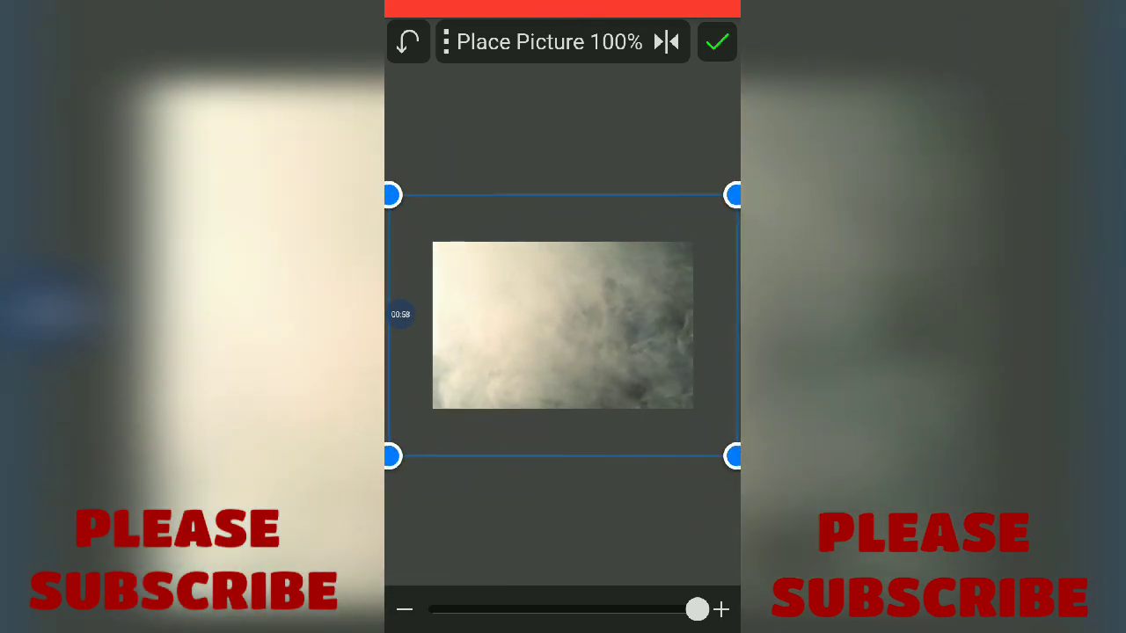
mouse_move(697, 610)
left_mouse_down()
mouse_move(660, 609)
mouse_move(674, 609)
left_mouse_up()
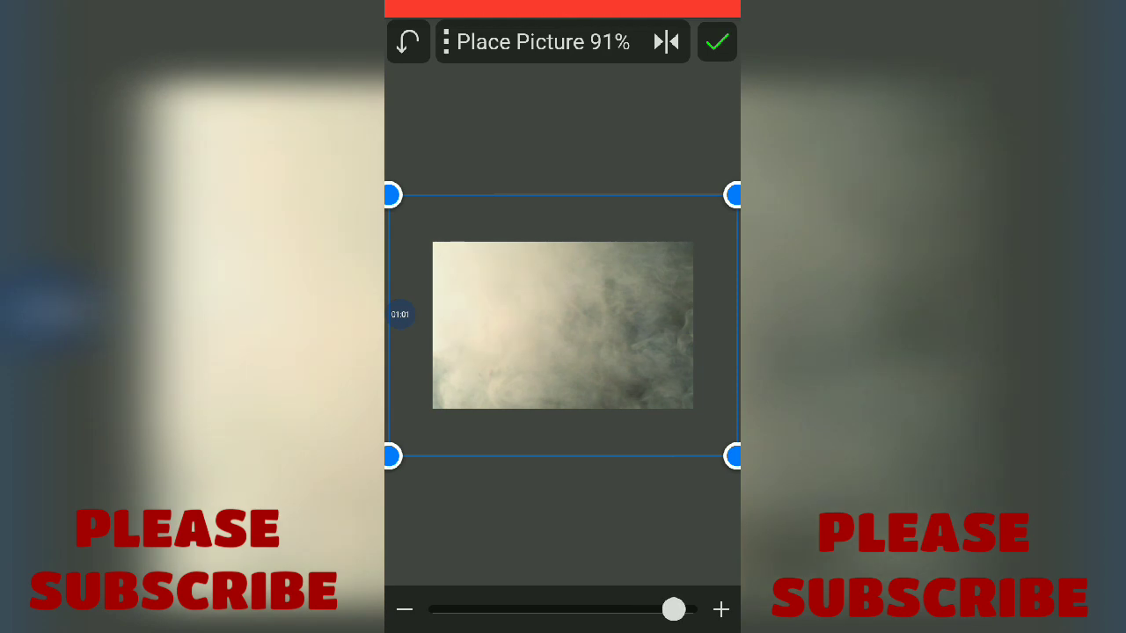
left_click(717, 43)
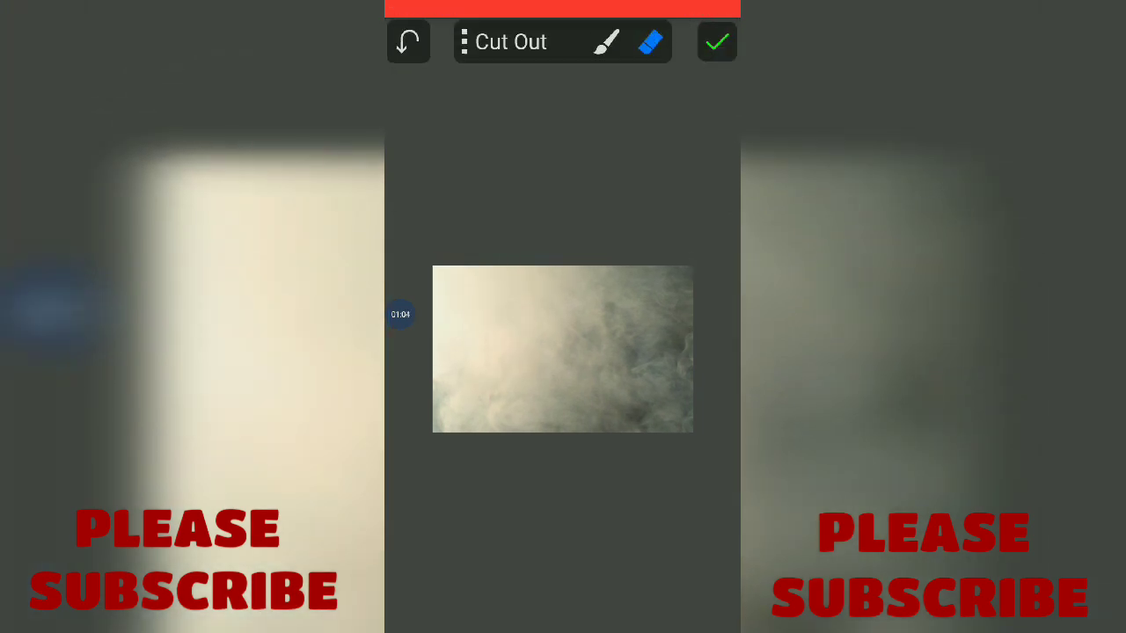
Apply Adjust RGB to the smoke layer with red -12, green -15, blue -10 and finish it.
left_click(464, 42)
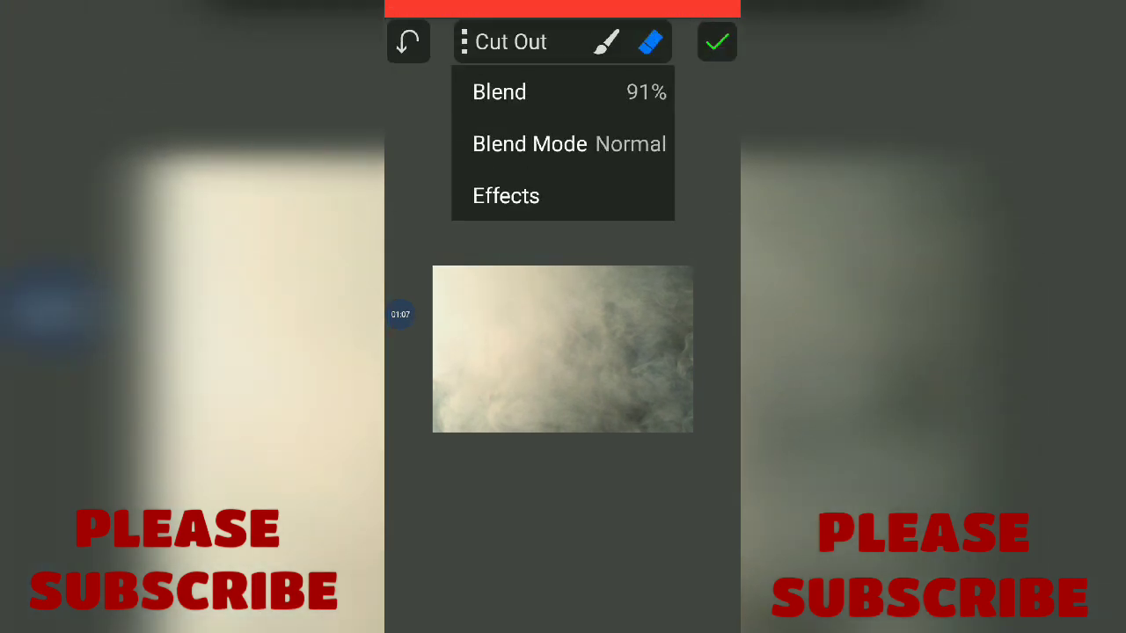
left_click(505, 194)
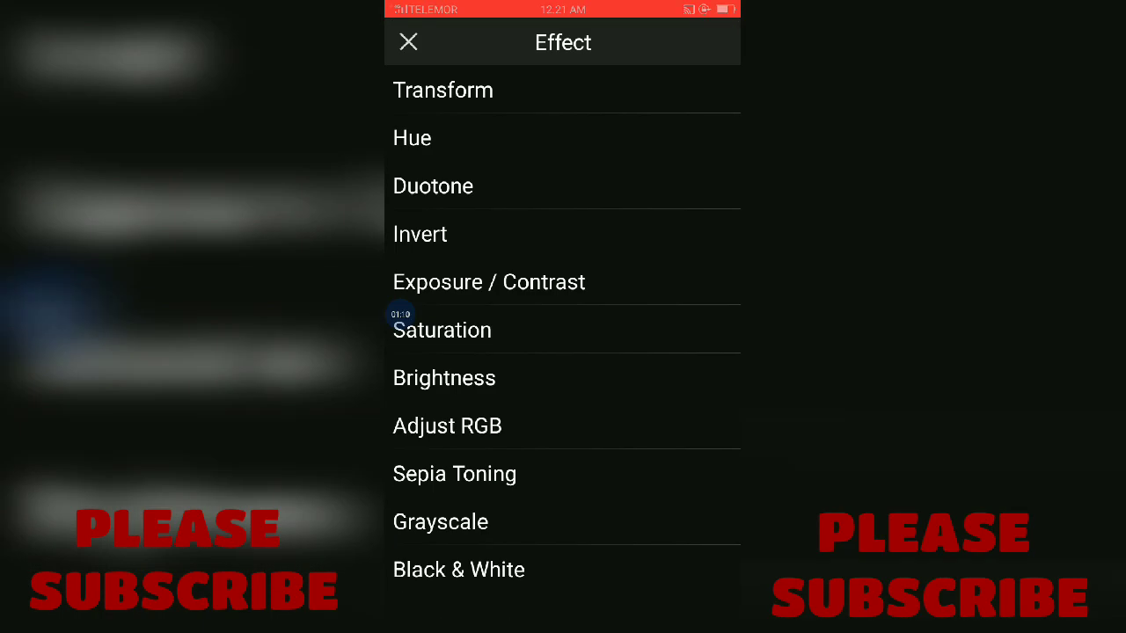
left_click(447, 425)
mouse_move(563, 610)
left_mouse_down()
mouse_move(533, 609)
mouse_move(597, 609)
mouse_move(528, 609)
mouse_move(542, 609)
left_mouse_up()
left_click(510, 41)
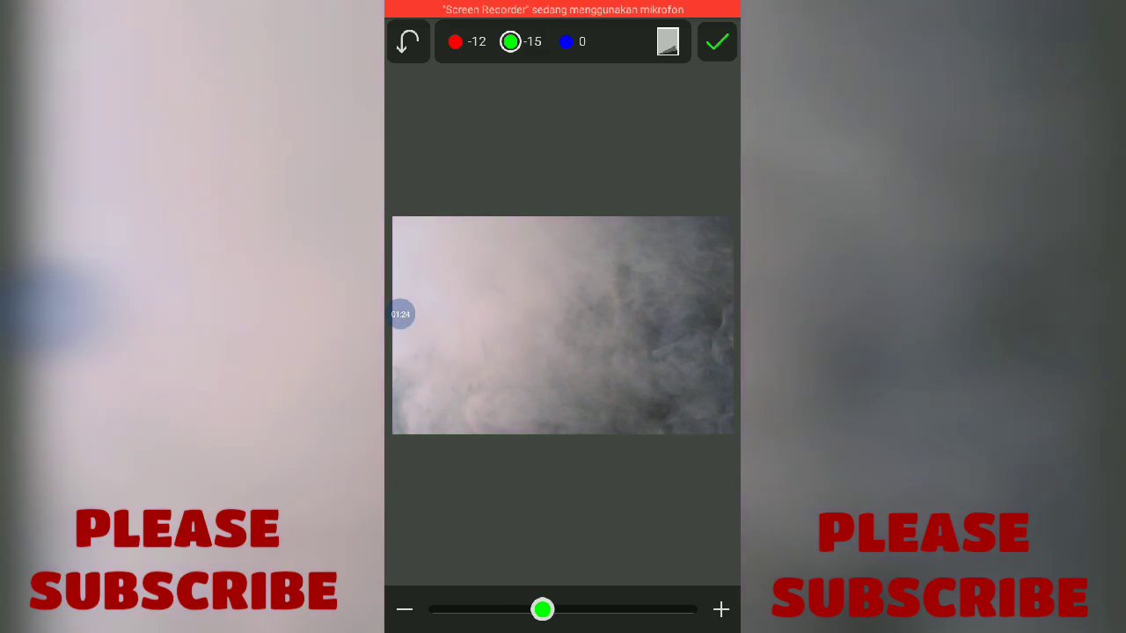
left_click(565, 41)
mouse_move(562, 610)
left_mouse_down()
mouse_move(583, 610)
mouse_move(550, 609)
left_mouse_up()
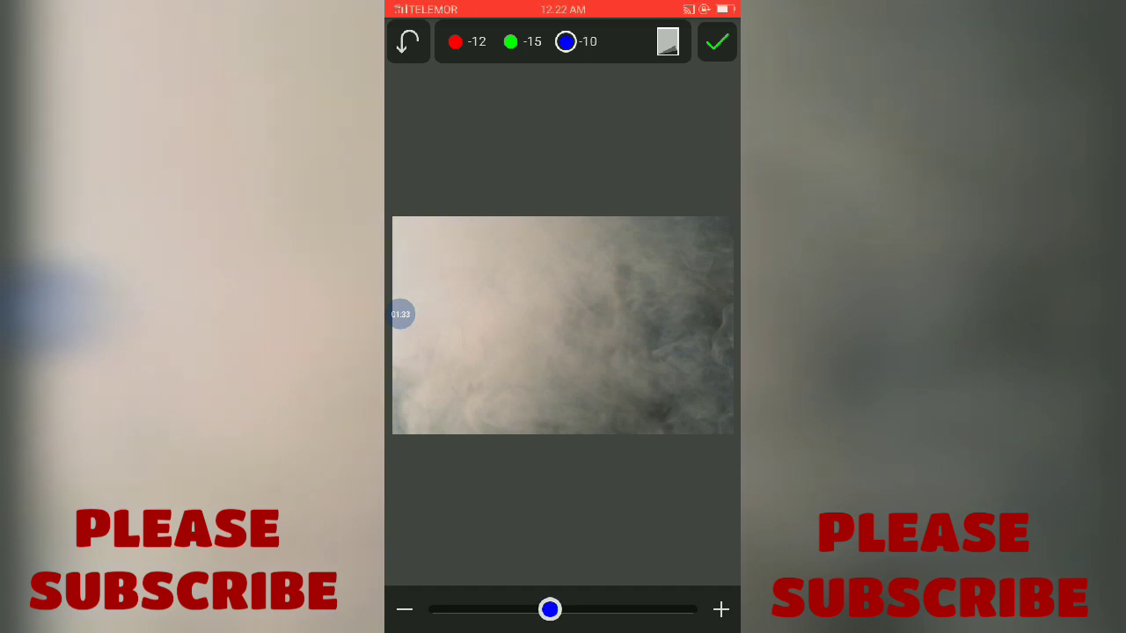
left_click(716, 42)
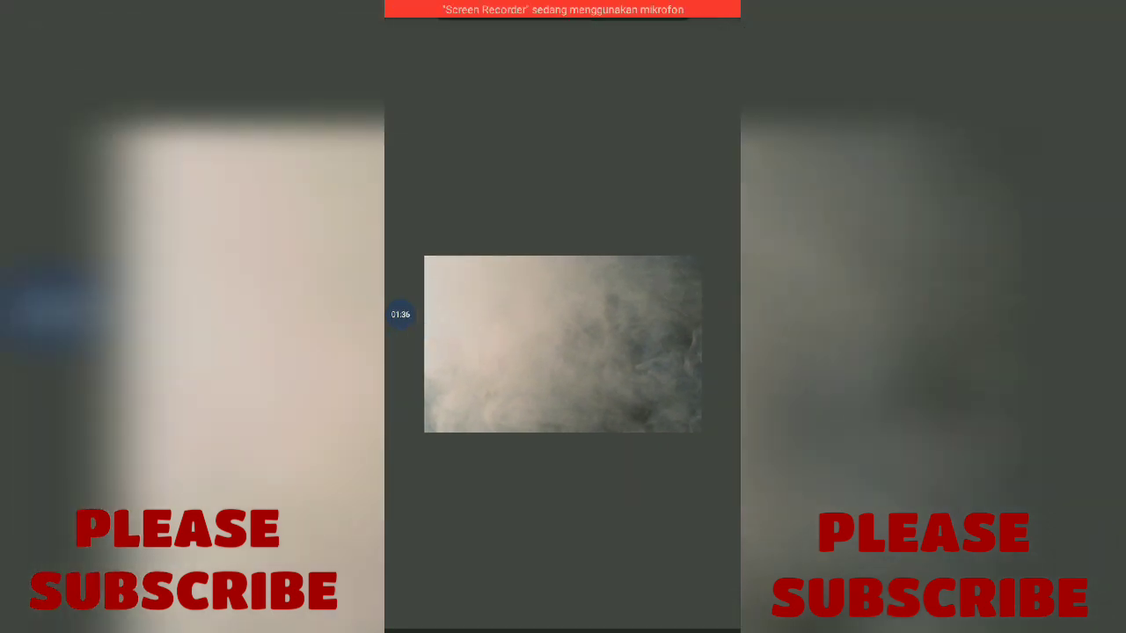
left_click(716, 41)
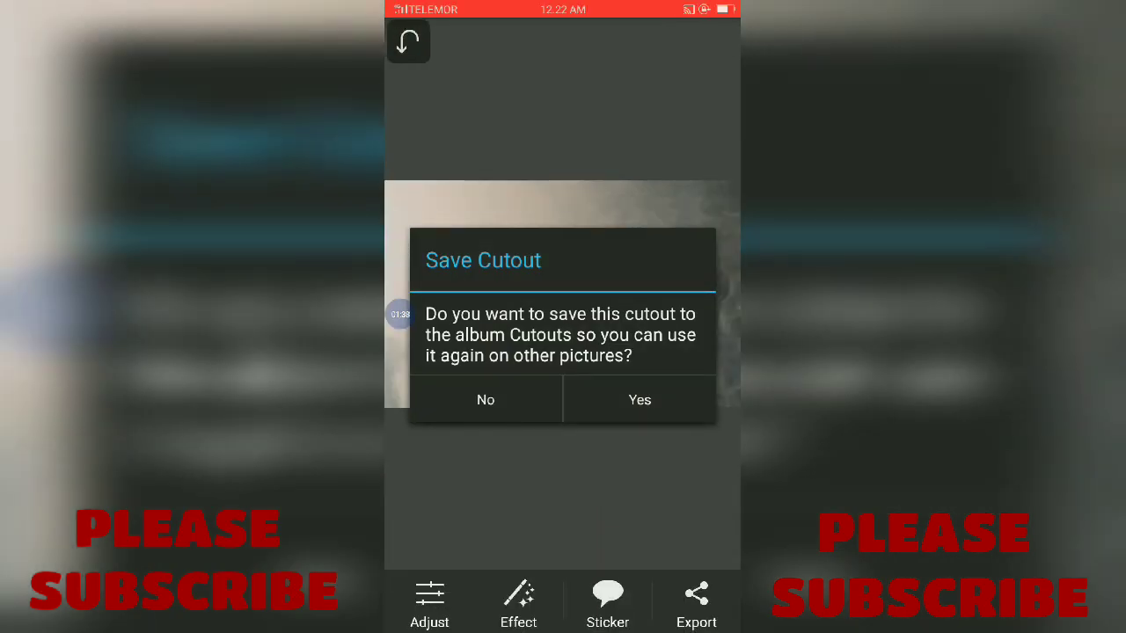
Decline saving the cutout, then pick the dry-grass field photo from the Download album to insert.
left_click(485, 400)
left_click(518, 602)
left_click(520, 143)
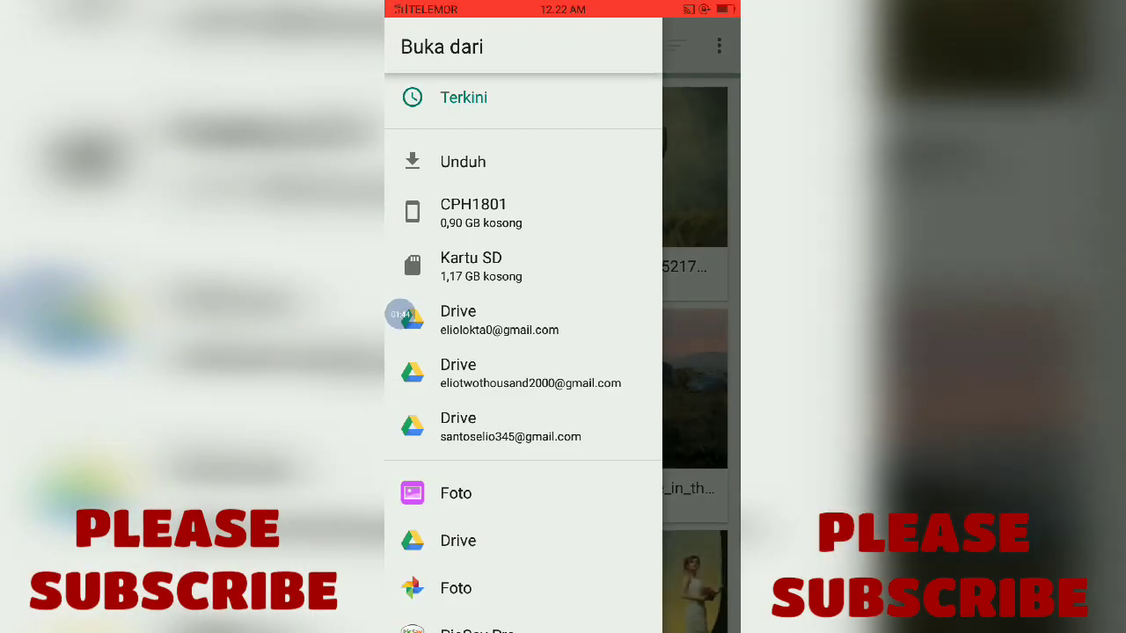
left_click(454, 494)
left_click(646, 283)
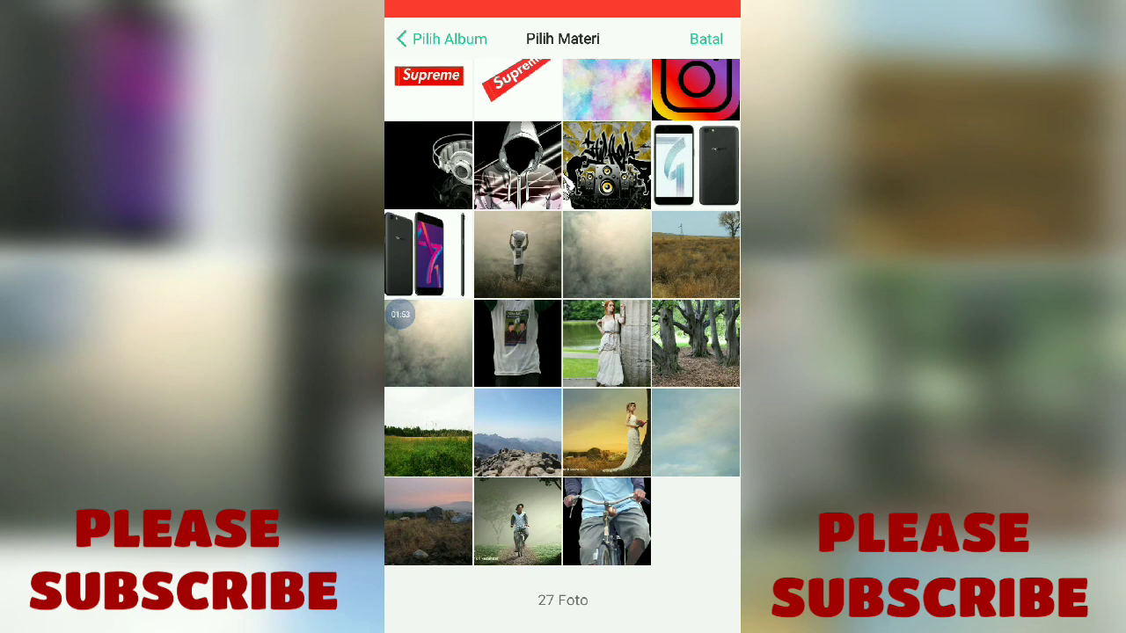
left_click(695, 254)
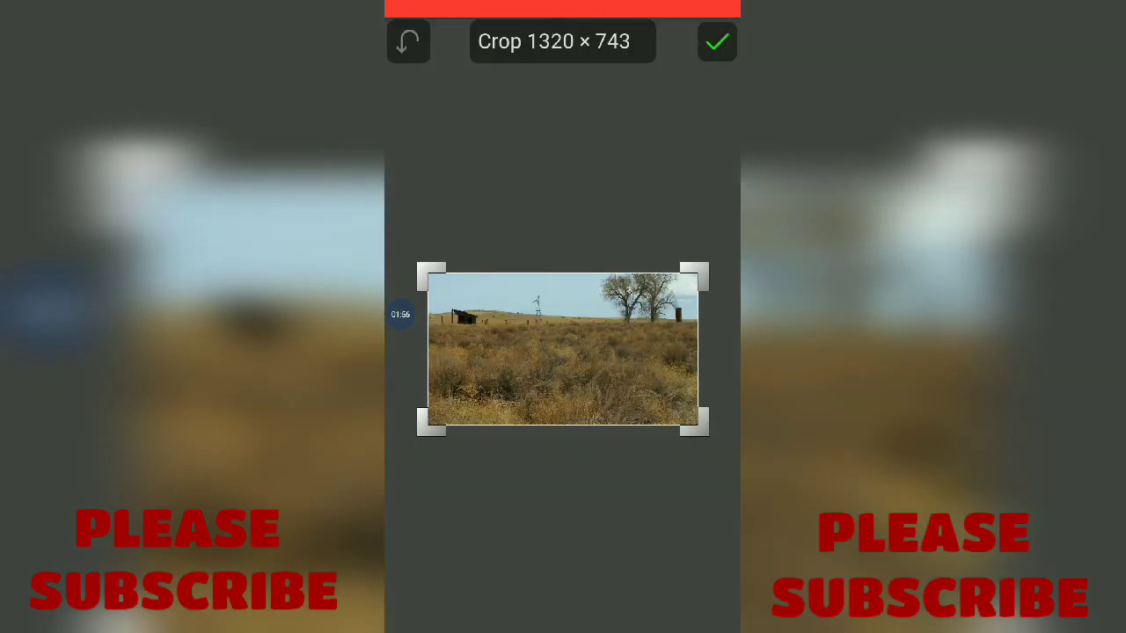
Accept the field photo's crop, apply Stretch to Fit then Scale to Fill, and confirm placement.
left_click(717, 41)
left_click(445, 41)
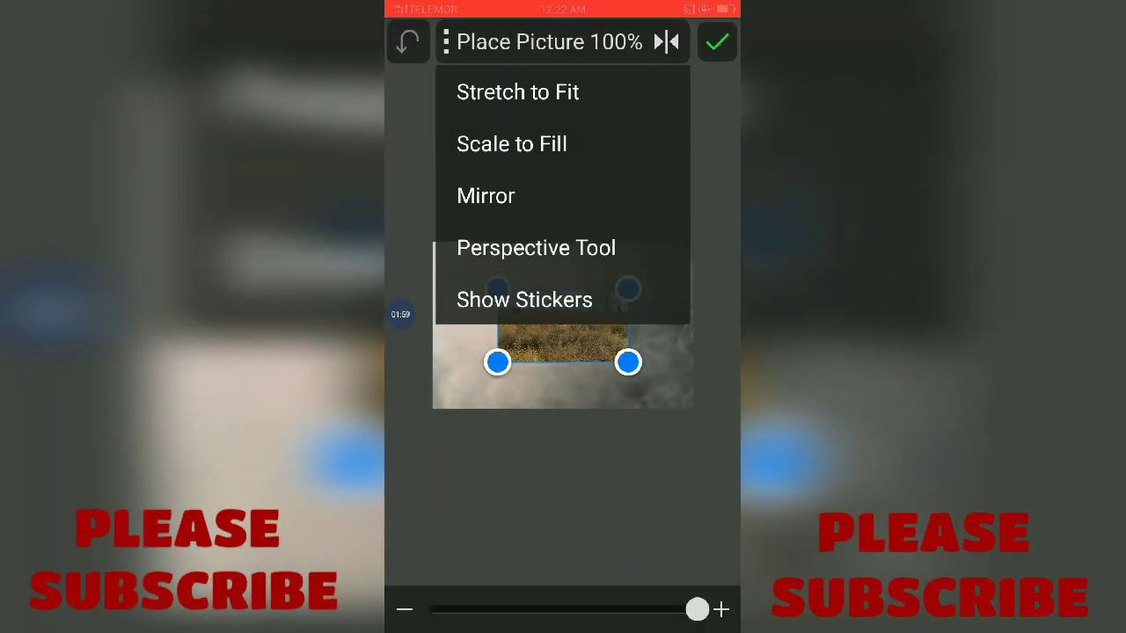
left_click(510, 143)
left_click(445, 42)
left_click(510, 91)
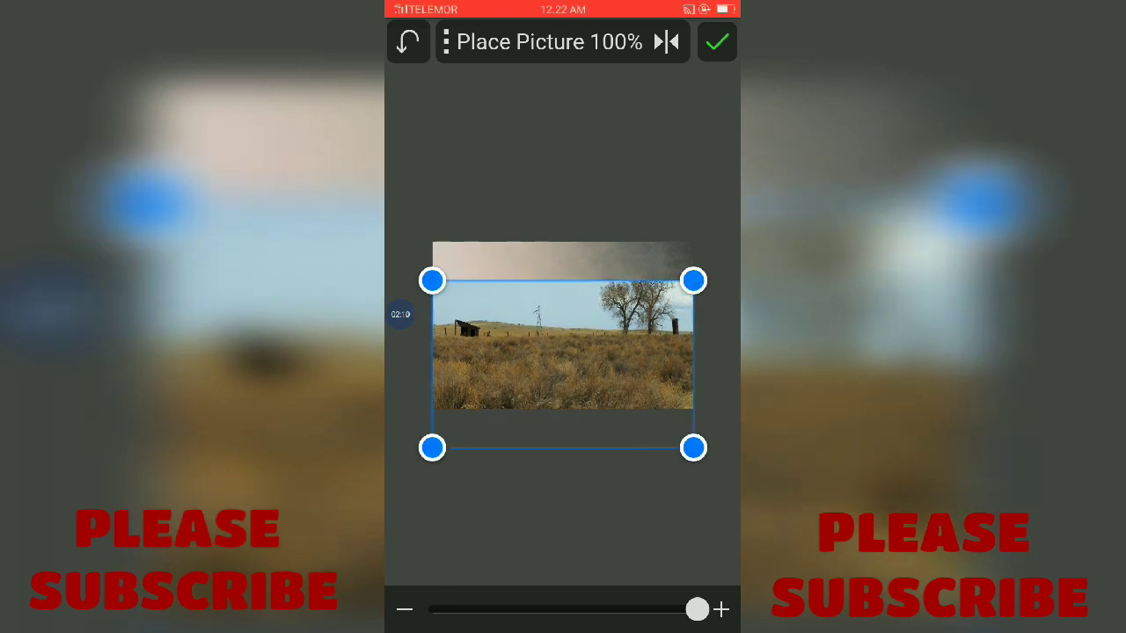
left_click(717, 41)
Set the cut-out eraser brush to size 86 with reduced strength.
left_click(650, 41)
left_click_drag(715, 285, 573, 284)
left_click_drag(656, 241, 680, 241)
left_click_drag(573, 285, 628, 285)
left_click(709, 85)
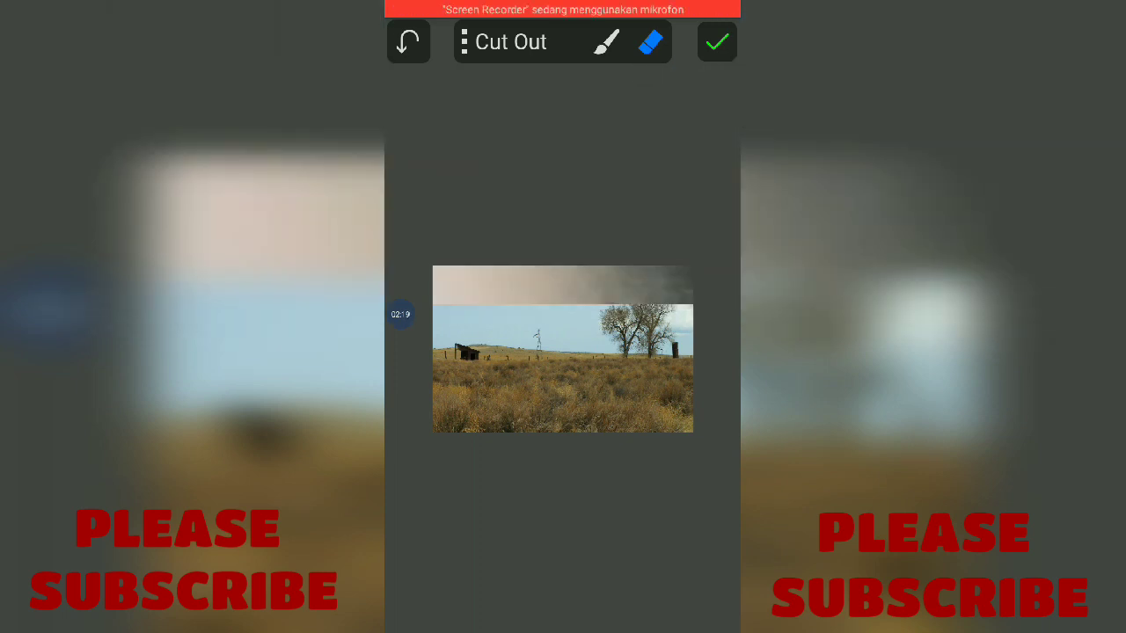
Erase the field photo's sky strip, shed, posts and trees into the mist.
left_click_drag(400, 314, 425, 80)
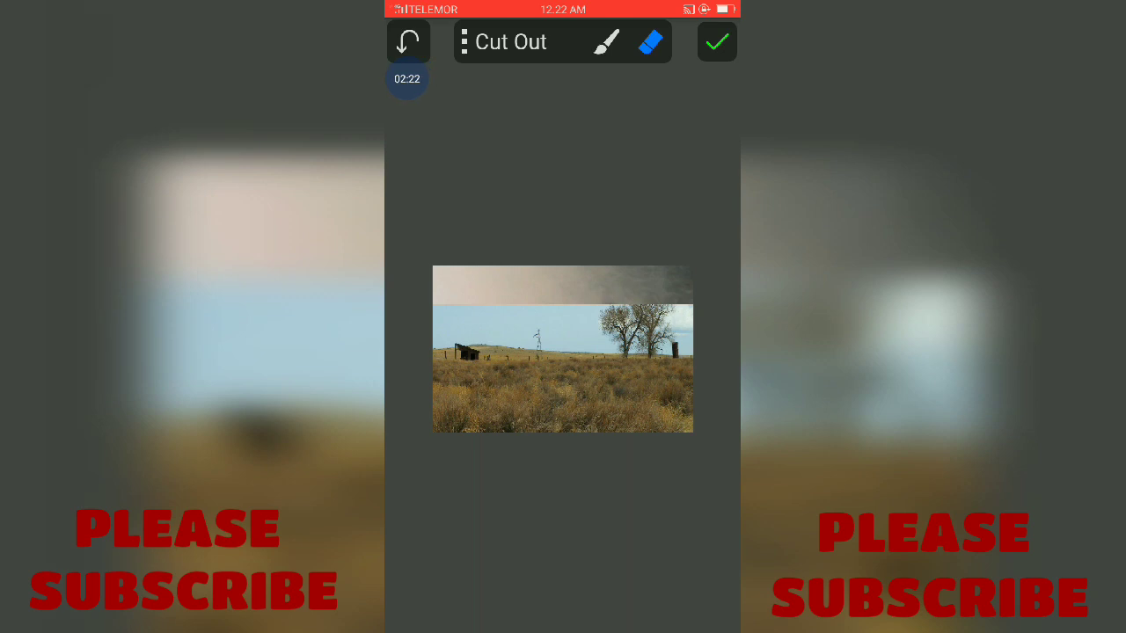
left_click_drag(510, 323, 690, 323)
mouse_move(550, 321)
left_mouse_down()
mouse_move(690, 321)
mouse_move(621, 347)
mouse_move(462, 350)
left_mouse_up()
left_click_drag(648, 352, 458, 354)
mouse_move(537, 355)
left_mouse_down()
mouse_move(432, 356)
mouse_move(620, 367)
mouse_move(432, 363)
left_mouse_up()
Lower the eraser strength, softly fade the horizon band, and undo the last stroke.
left_click(651, 42)
left_click_drag(625, 284, 501, 284)
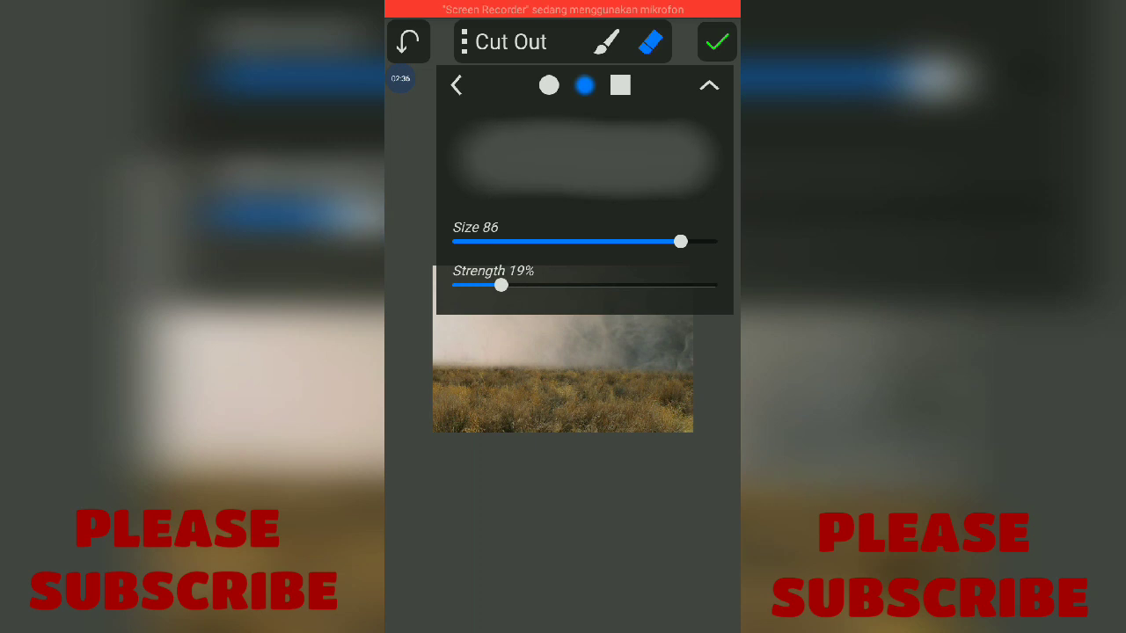
left_click(709, 82)
mouse_move(433, 373)
left_mouse_down()
mouse_move(549, 373)
mouse_move(432, 375)
mouse_move(514, 374)
mouse_move(433, 388)
left_mouse_up()
left_click_drag(466, 387, 505, 387)
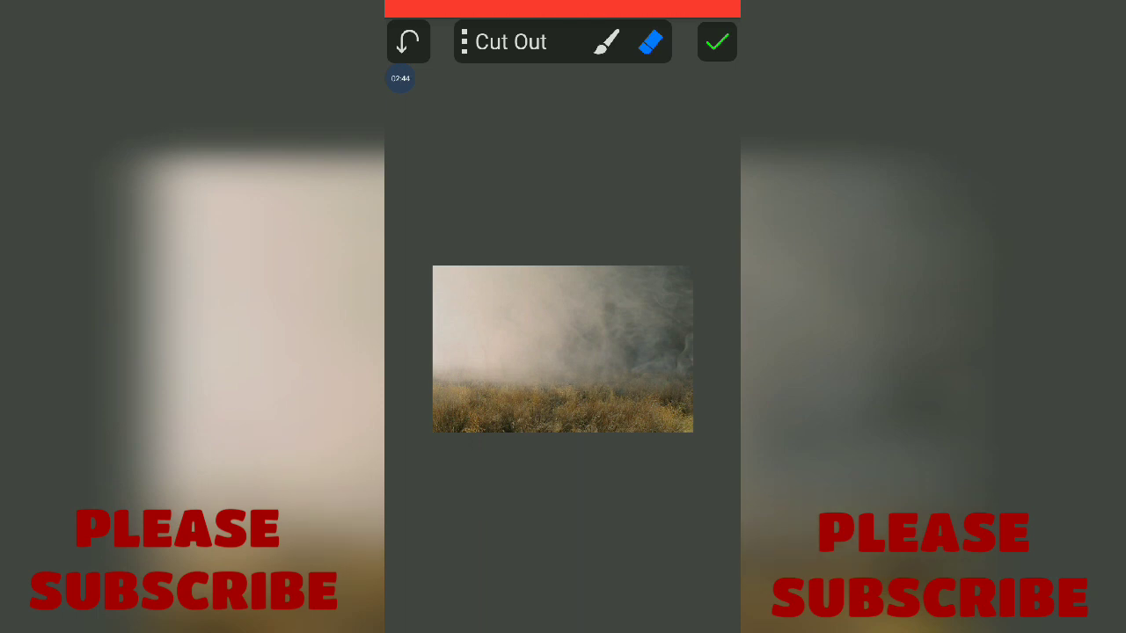
left_click(408, 41)
Switch to a larger soft round restore brush at 14% strength.
left_click(607, 42)
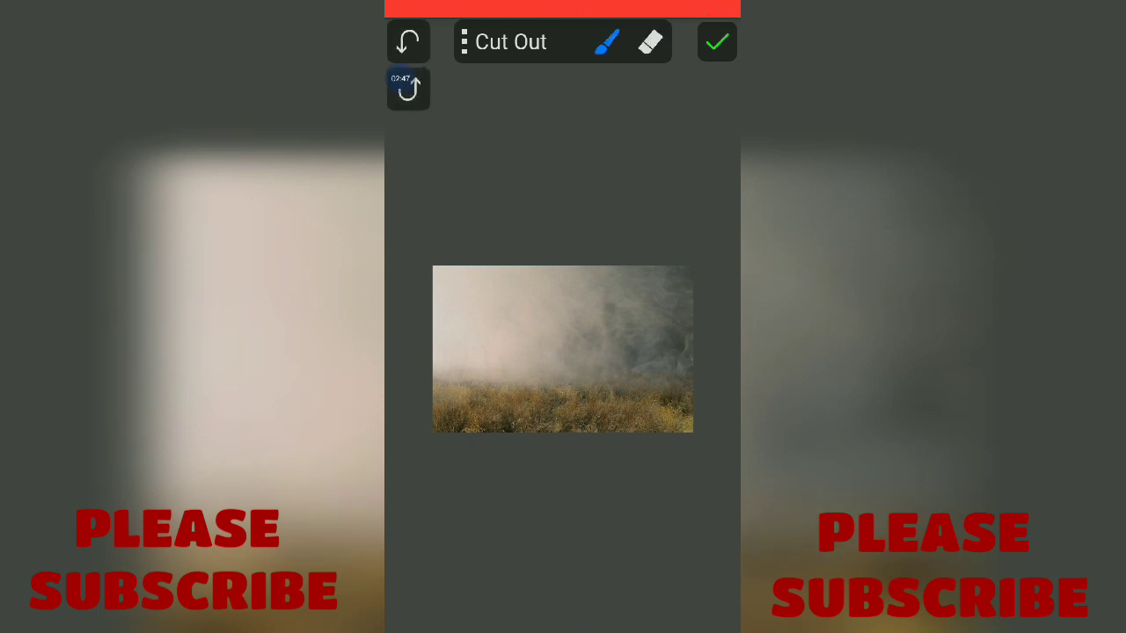
left_click(607, 42)
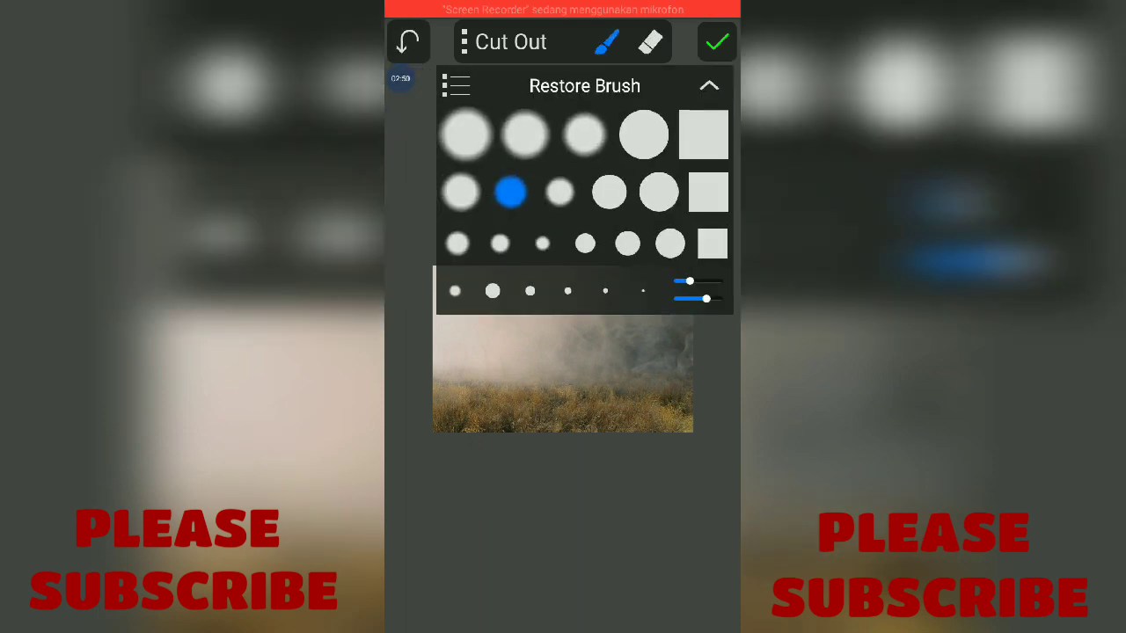
left_click(686, 291)
left_click_drag(716, 285, 489, 285)
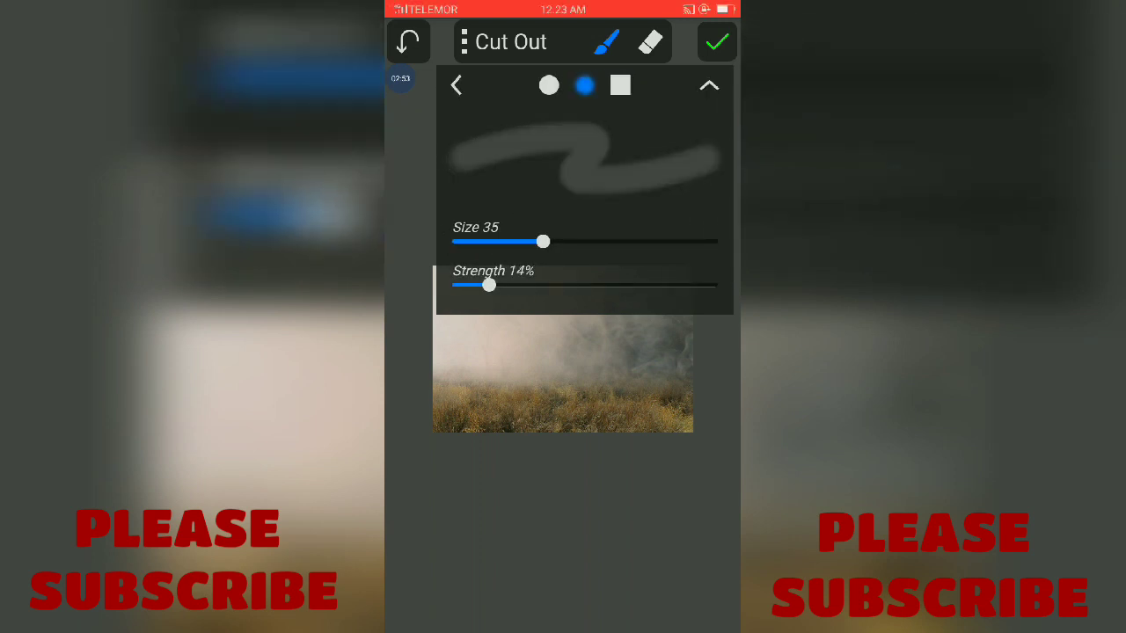
left_click_drag(542, 241, 658, 241)
left_click(709, 85)
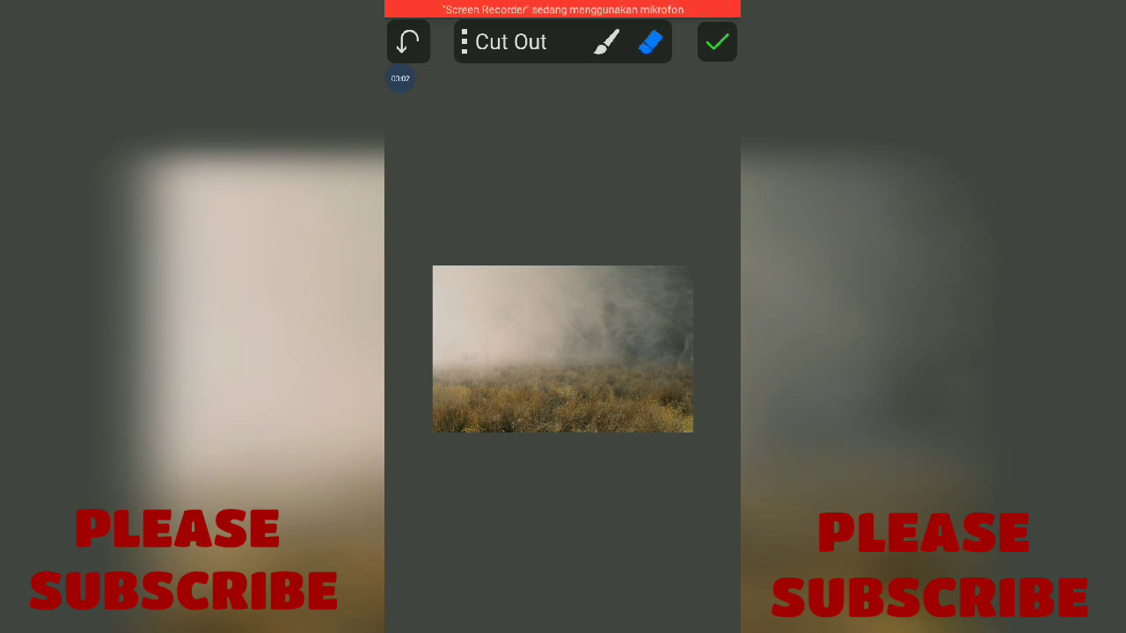
Lower the brush strength to 8%, refine the edges, and save the grass cut-out.
left_click(651, 42)
left_click_drag(500, 284, 470, 284)
left_click(709, 85)
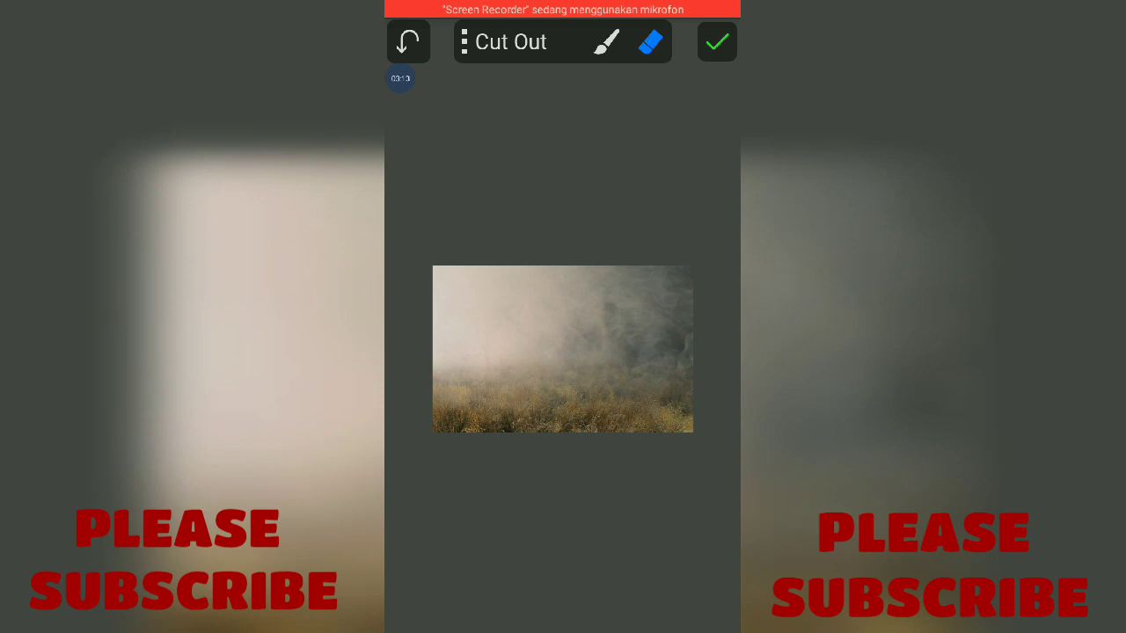
left_click(718, 41)
left_click(484, 397)
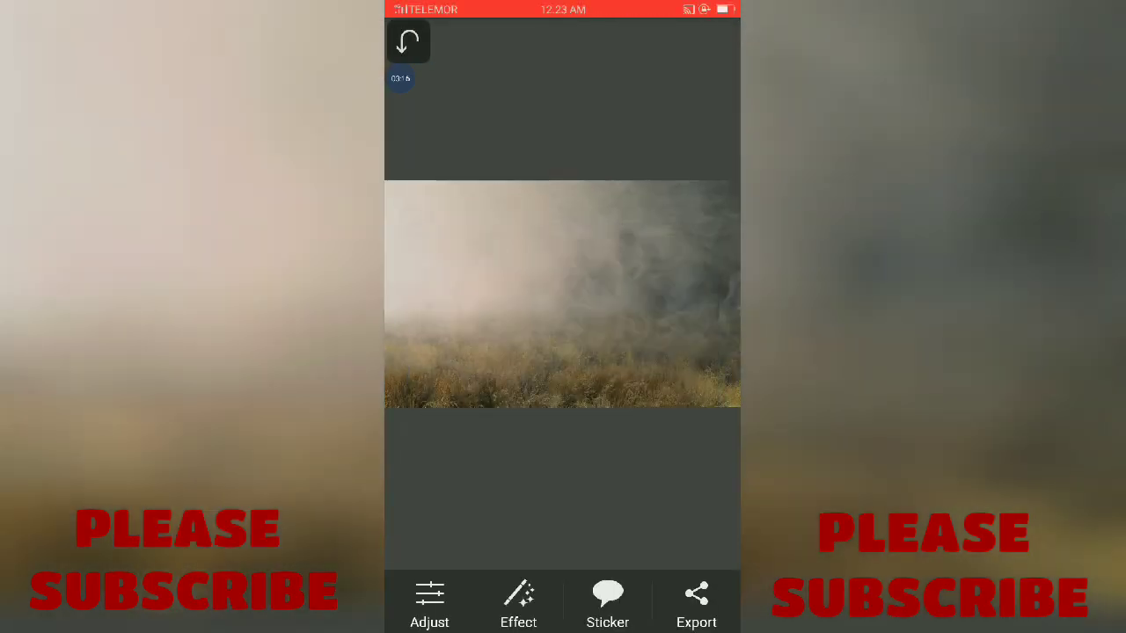
left_click(518, 602)
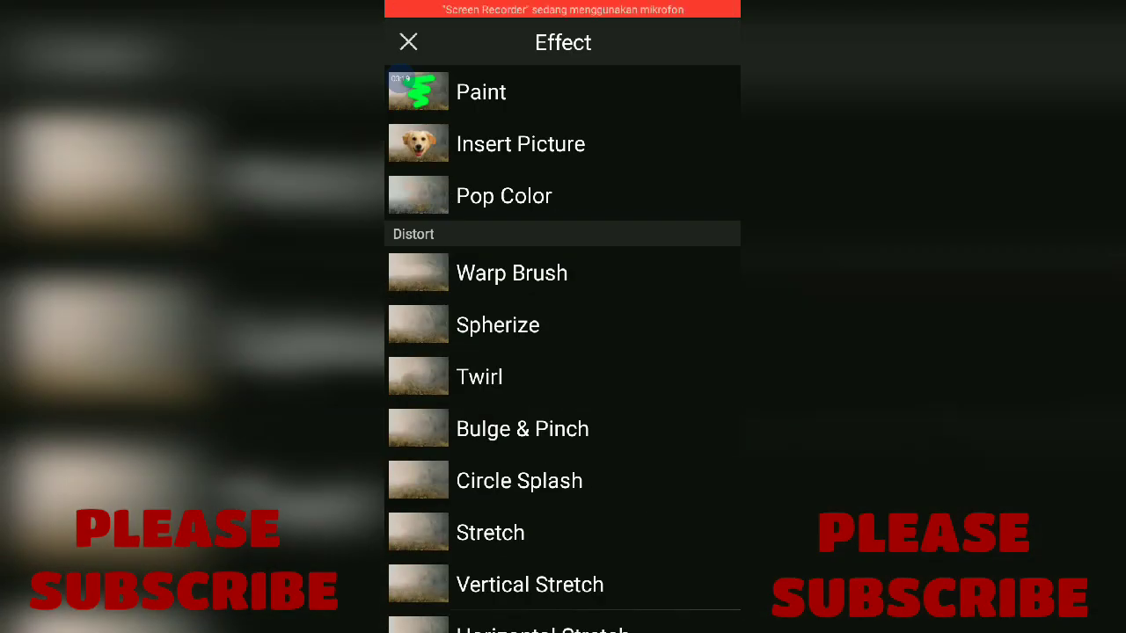
Insert the man-carrying-a-sack photo from the Download album and confirm its central placement.
left_click(519, 143)
left_click(477, 490)
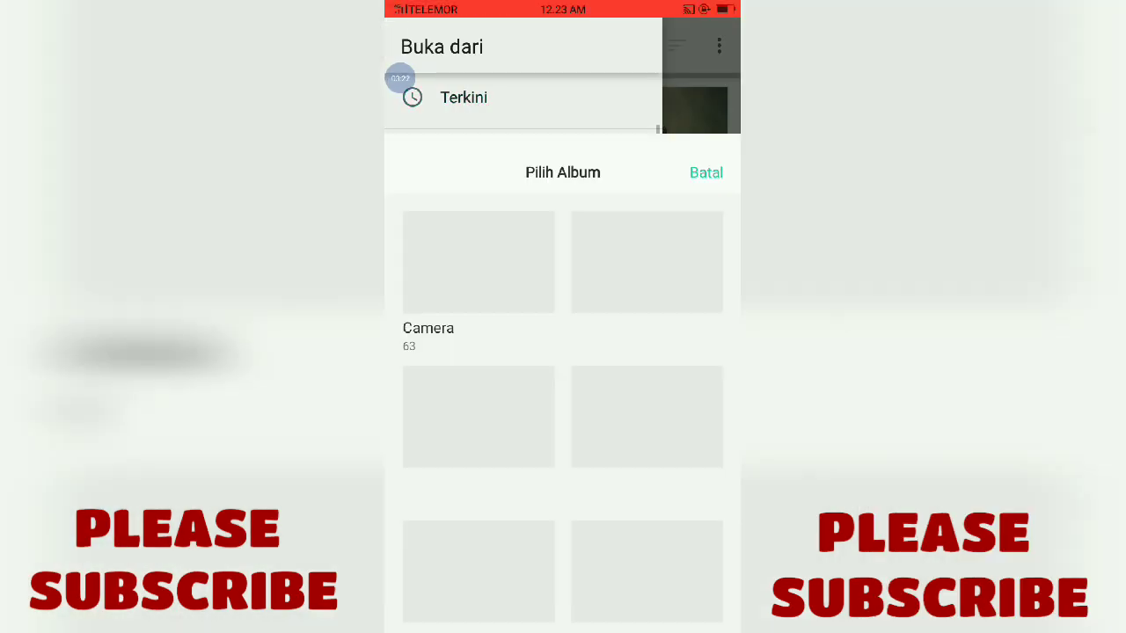
left_click(646, 283)
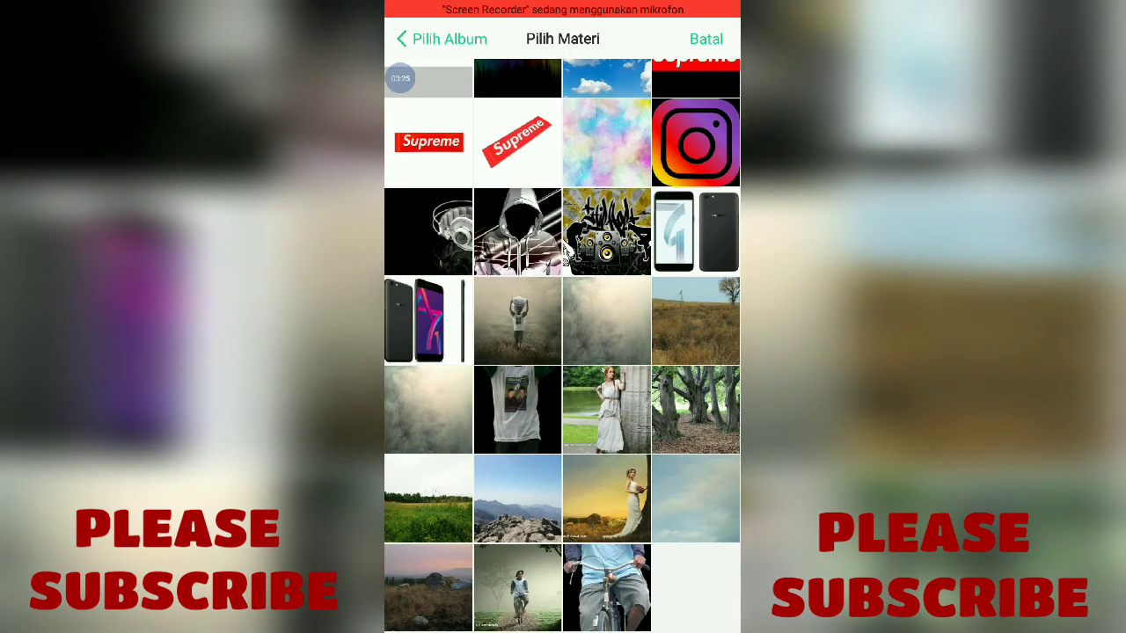
left_click(517, 321)
left_click(717, 41)
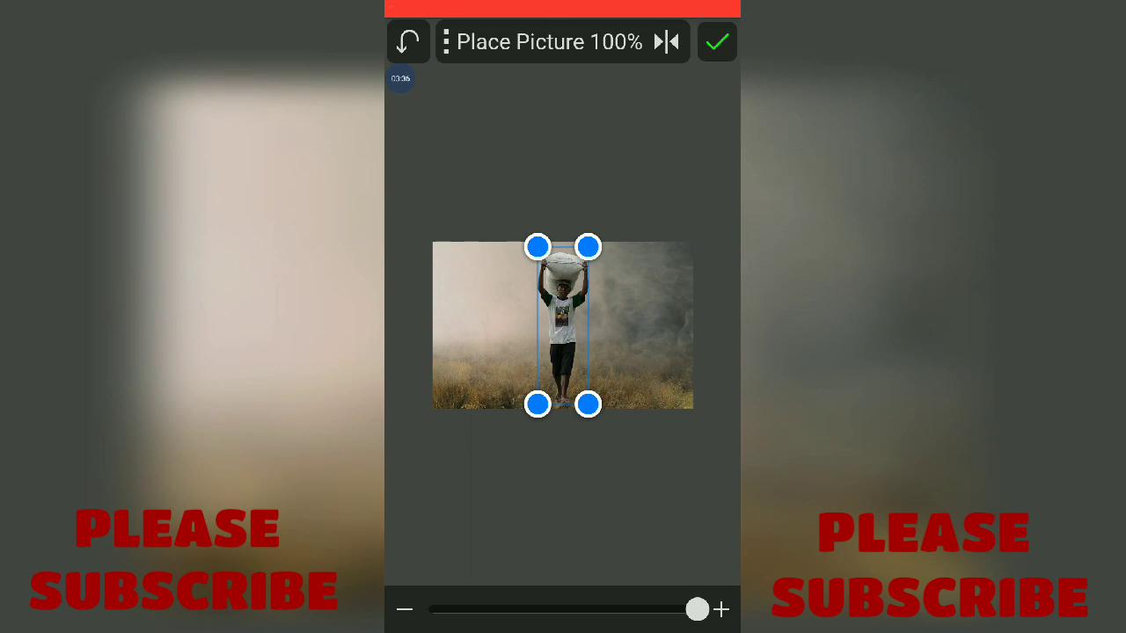
left_click(717, 41)
left_click(464, 41)
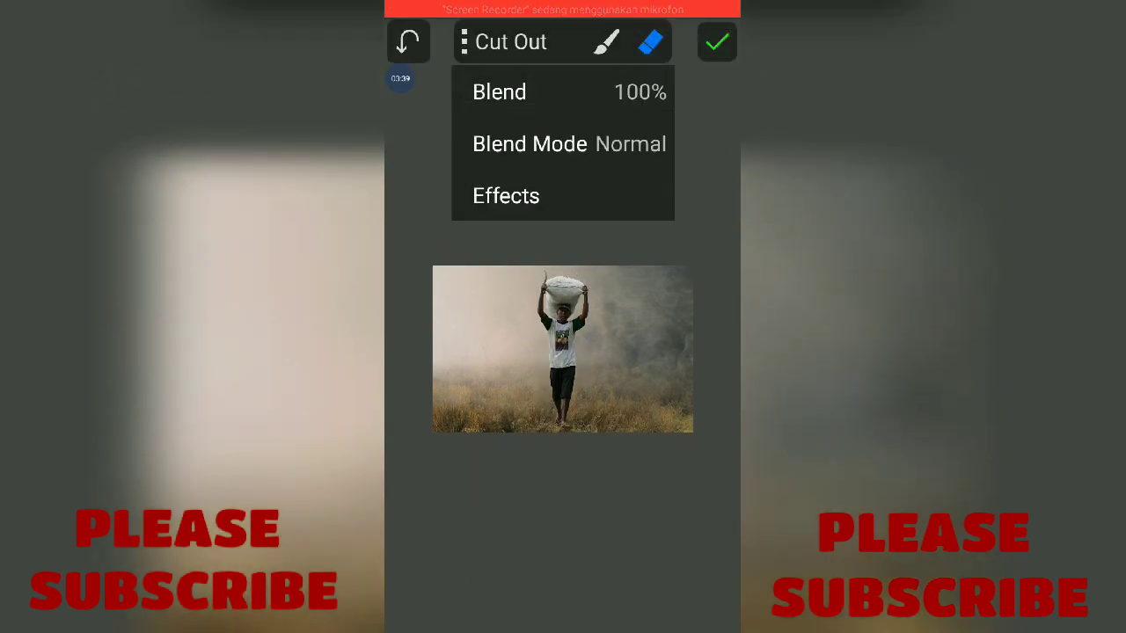
Set the eraser to size 72 and strength 44%.
left_click(651, 42)
left_click_drag(717, 285, 535, 285)
mouse_move(677, 241)
left_mouse_down()
mouse_move(710, 241)
mouse_move(638, 241)
left_mouse_up()
left_click_drag(534, 285, 566, 285)
left_click(709, 86)
Zoom in on the man's feet and erase the sandal soles.
scroll(563, 369, "up", 3)
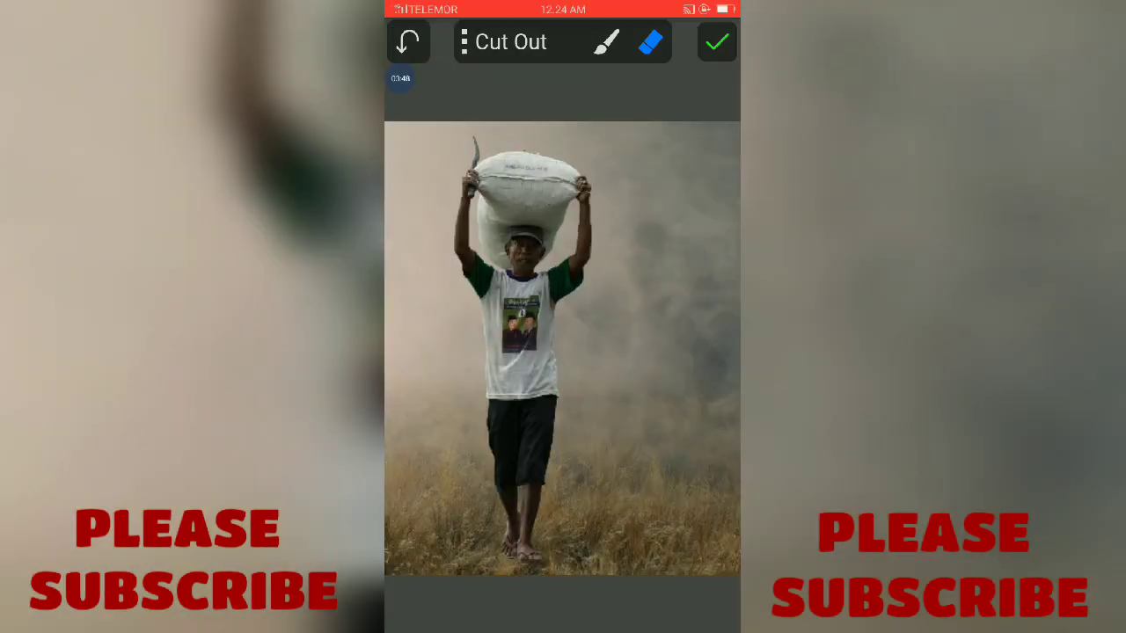
scroll(563, 396, "up", 2)
scroll(563, 413, "up", 2)
scroll(563, 423, "up", 2)
left_click_drag(563, 352, 563, 359)
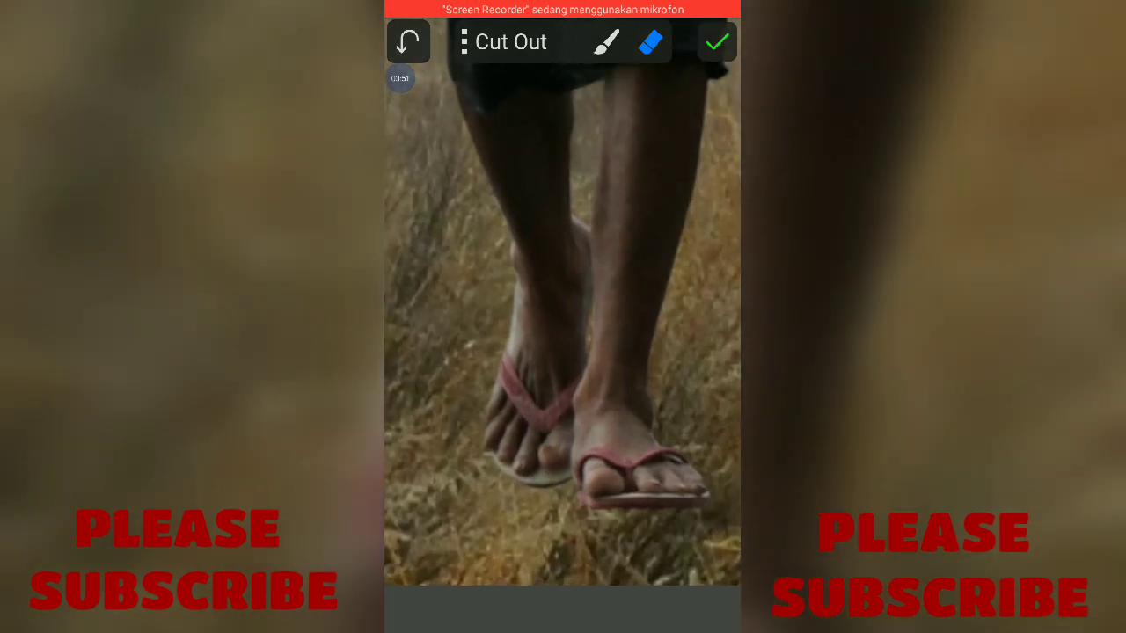
left_click_drag(699, 482, 611, 486)
left_click_drag(510, 459, 558, 482)
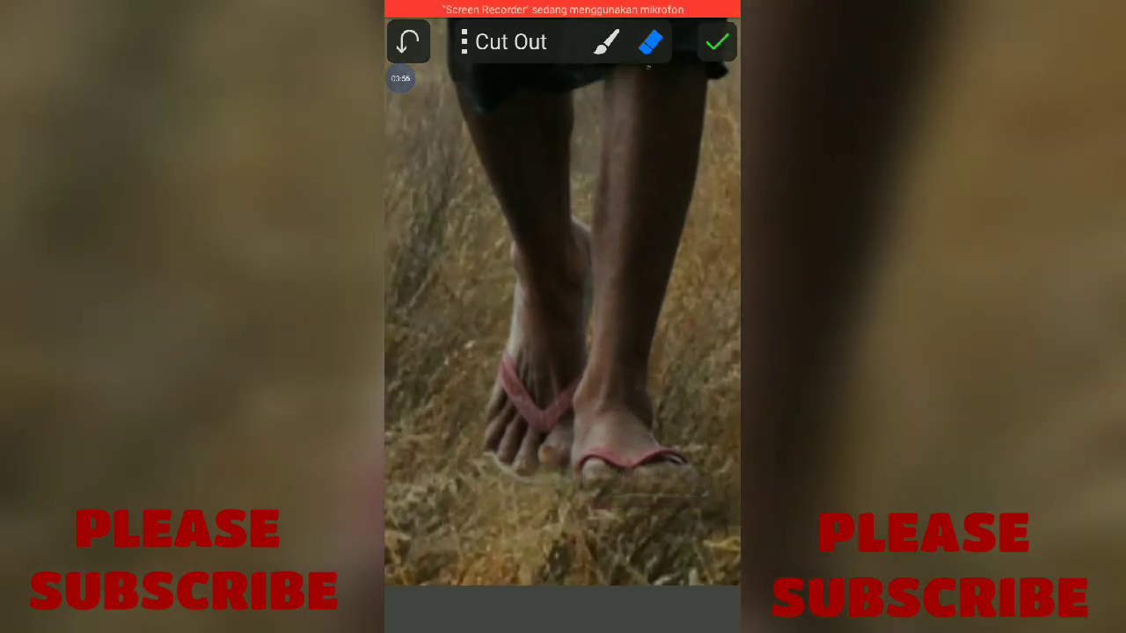
Fade the red sandal straps with the eraser at 11% strength, then zoom back out.
left_click(649, 42)
left_click_drag(593, 284, 500, 284)
left_click(650, 41)
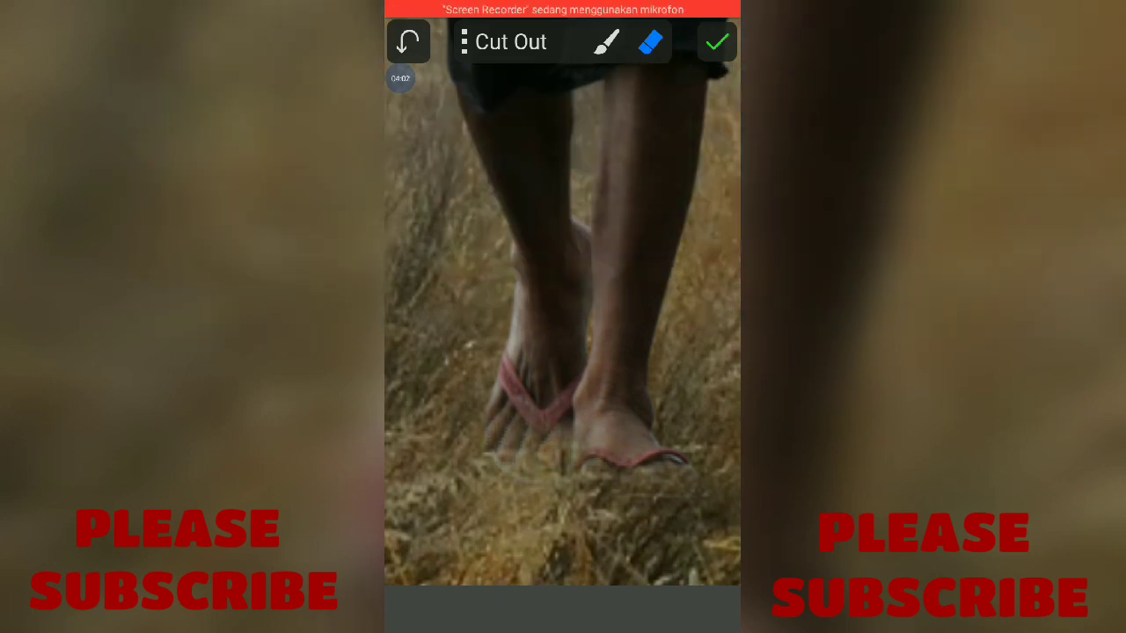
left_click_drag(503, 412, 515, 419)
left_click_drag(507, 352, 547, 405)
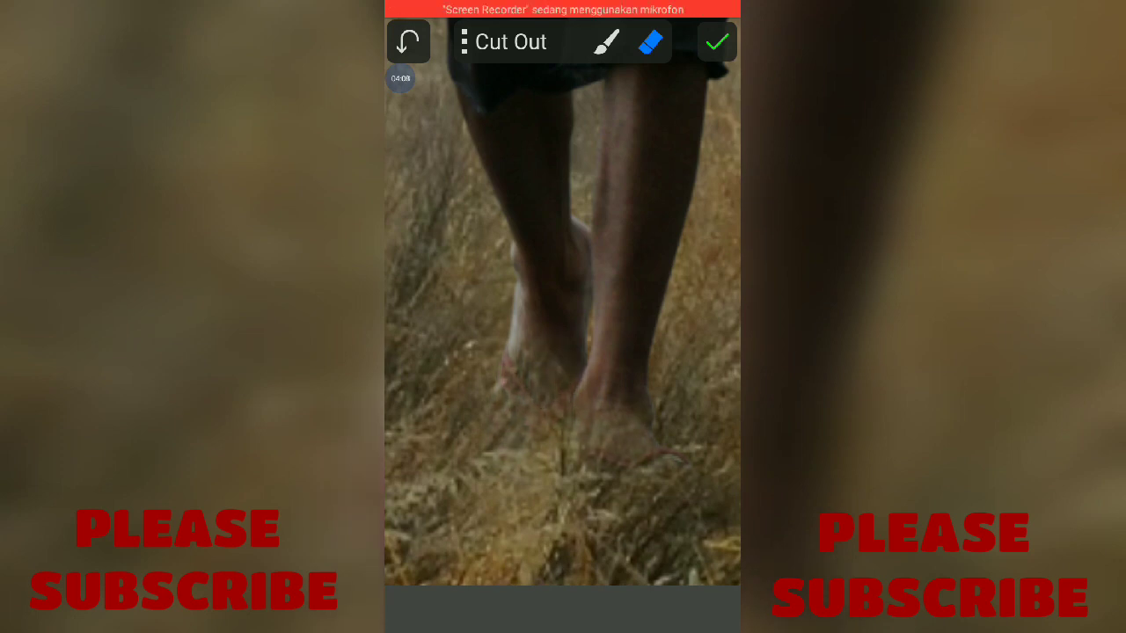
scroll(563, 351, "down", 5)
scroll(563, 351, "down", 3)
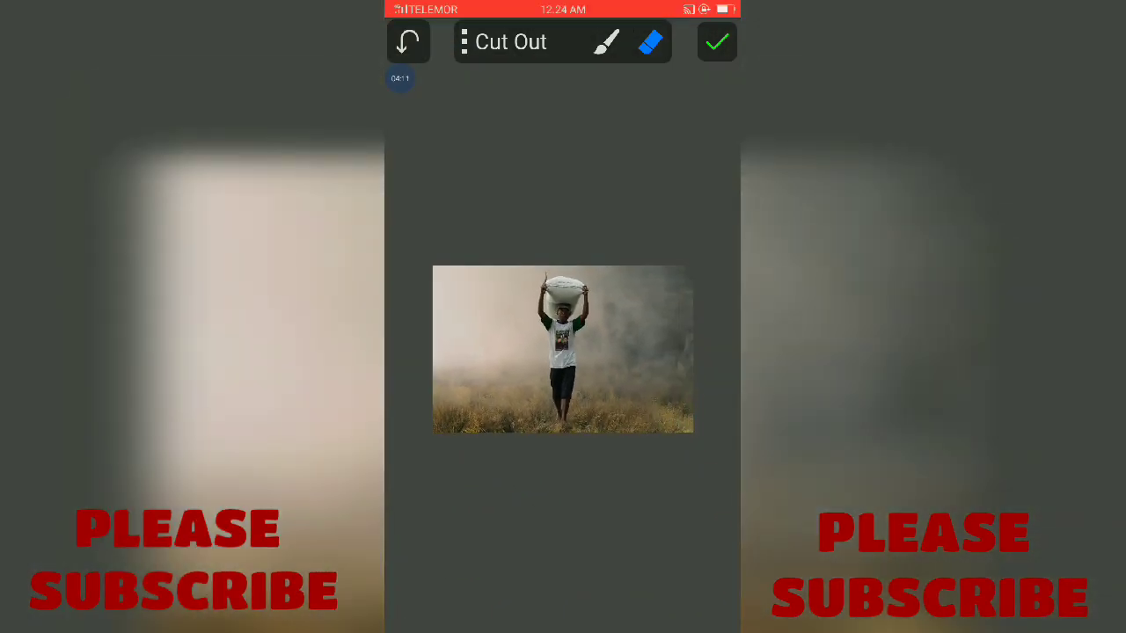
Lower the man's contrast to about -6 with Exposure / Contrast.
left_click(464, 42)
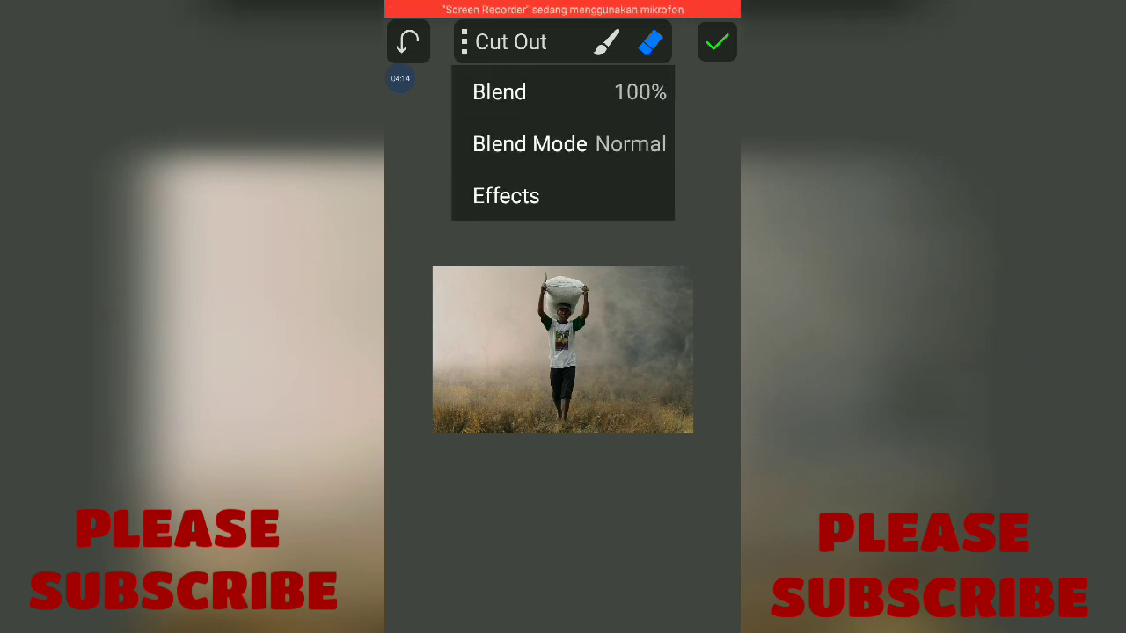
left_click(506, 195)
left_click(487, 281)
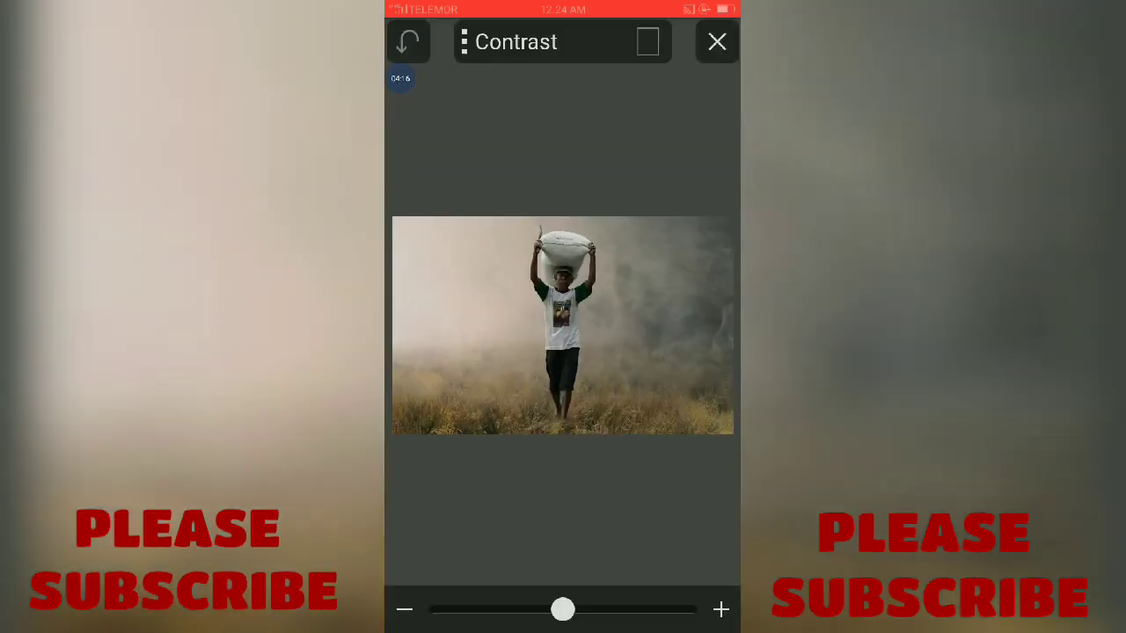
left_click_drag(564, 610, 536, 609)
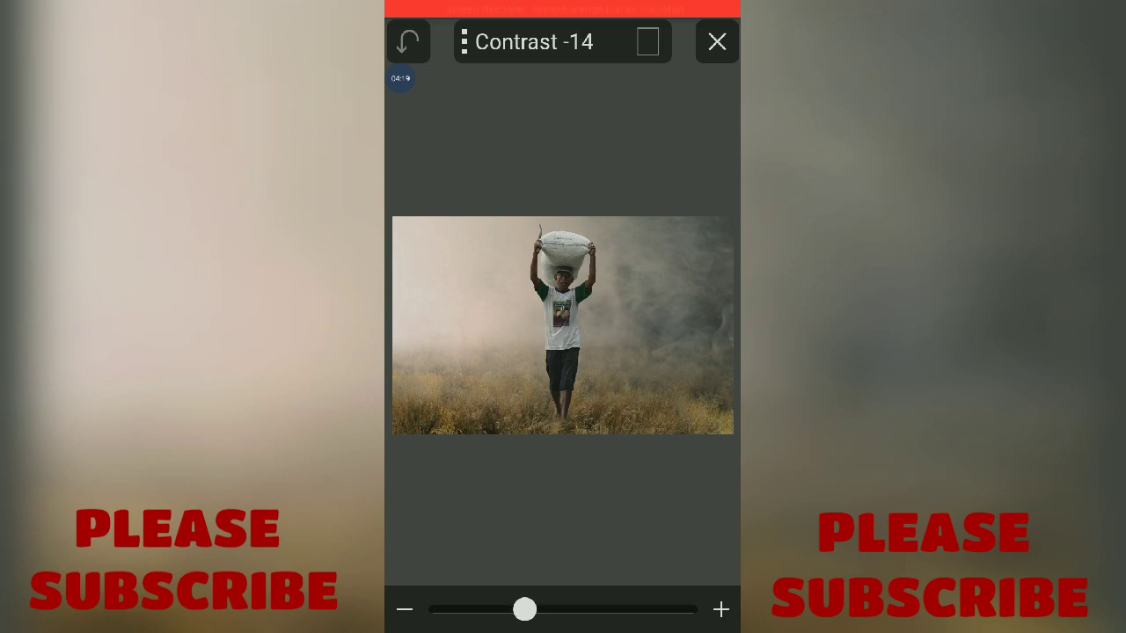
left_click_drag(535, 610, 542, 609)
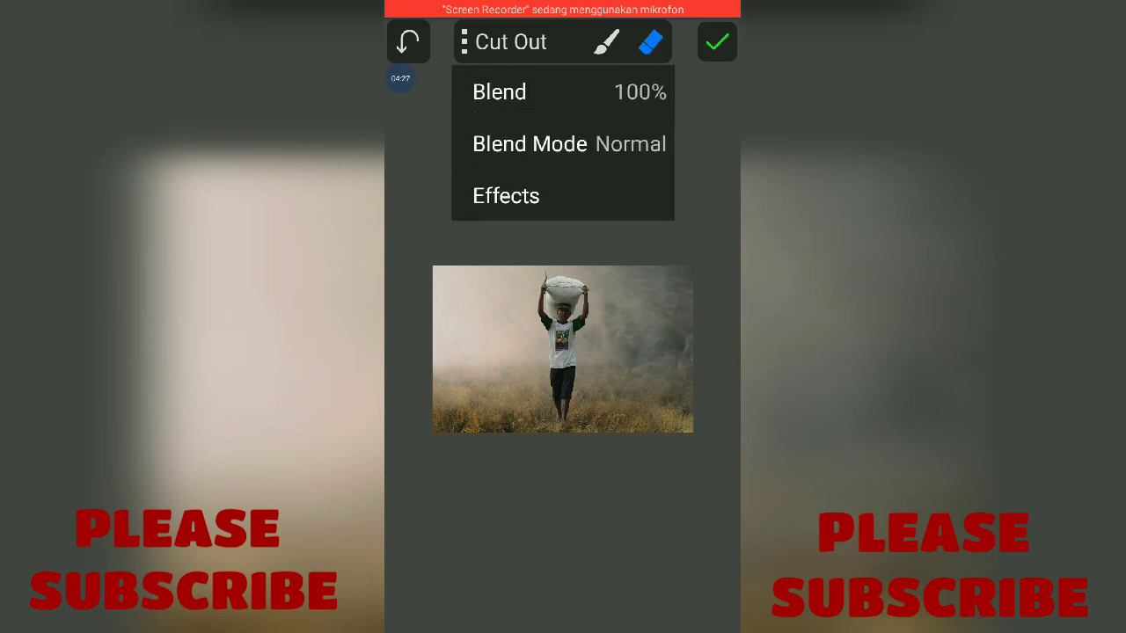
Raise the man's saturation slightly with the Saturation adjustment.
left_click(506, 195)
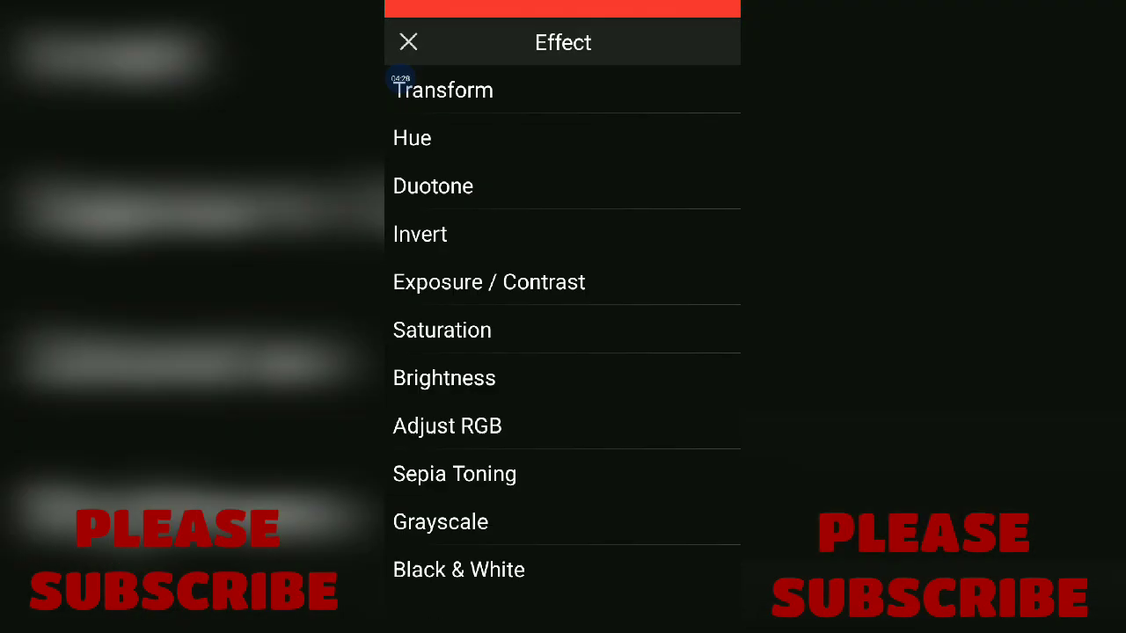
left_click(441, 329)
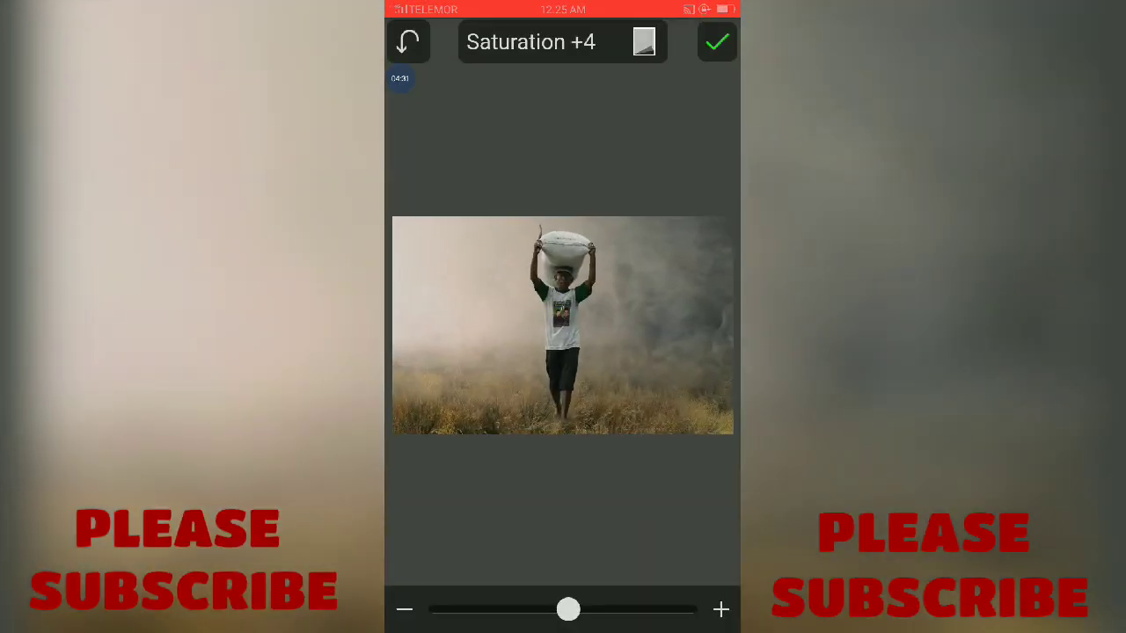
left_click_drag(573, 609, 577, 609)
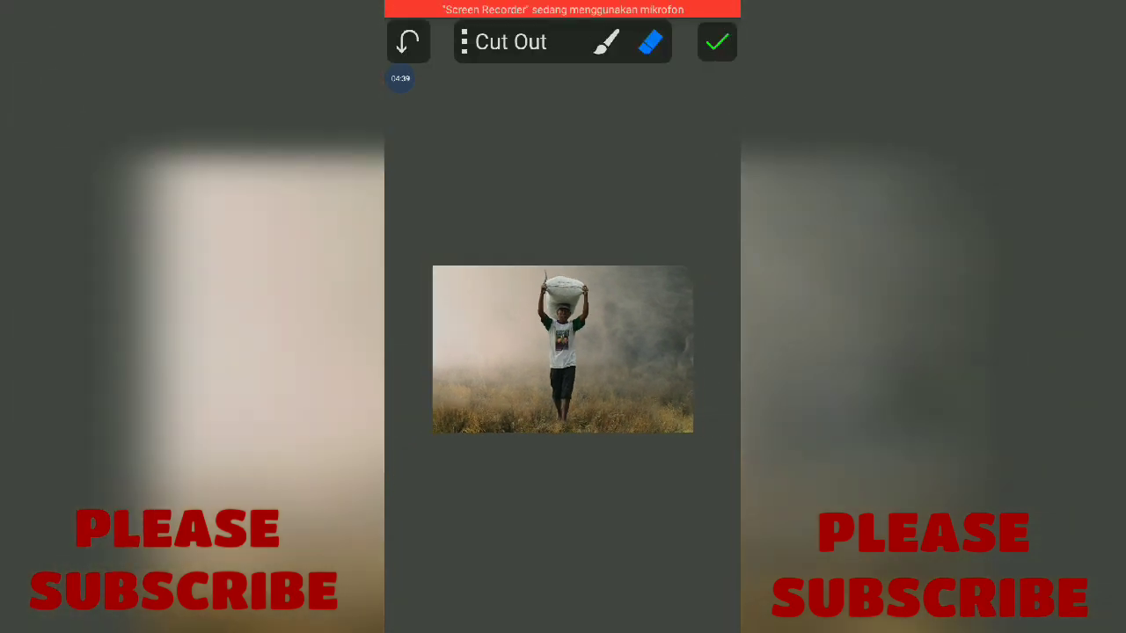
Apply the man's cut-out and close the effects list.
left_click(717, 41)
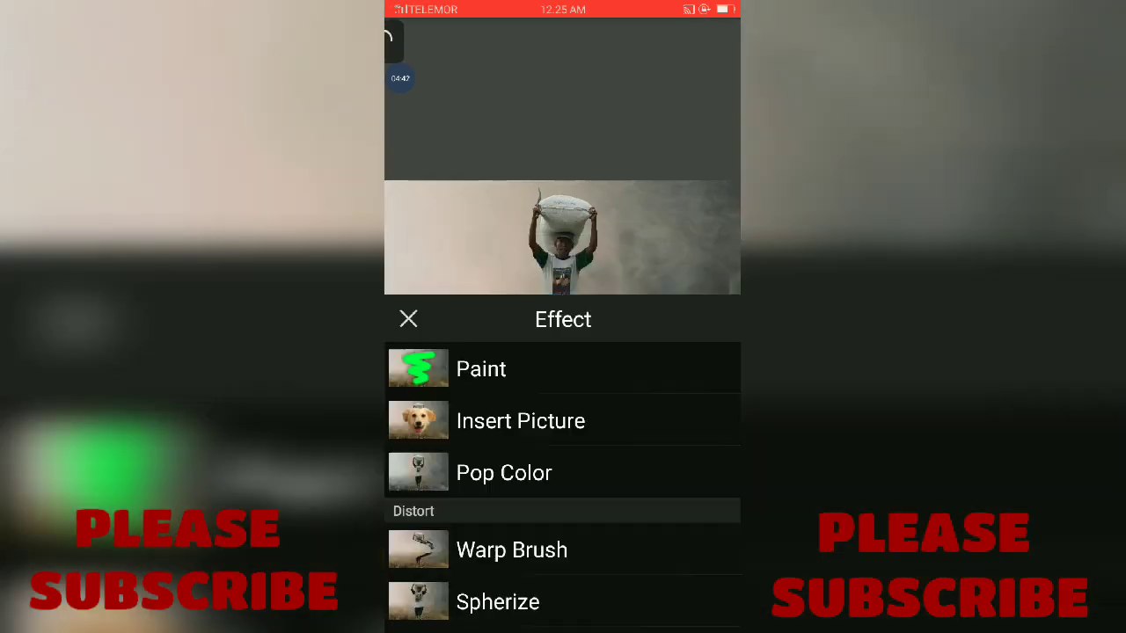
scroll(562, 483, "down", 3)
left_click(408, 41)
Open the Paint Mask / Selection tool from the Misc adjustments and dismiss its help.
left_click(430, 596)
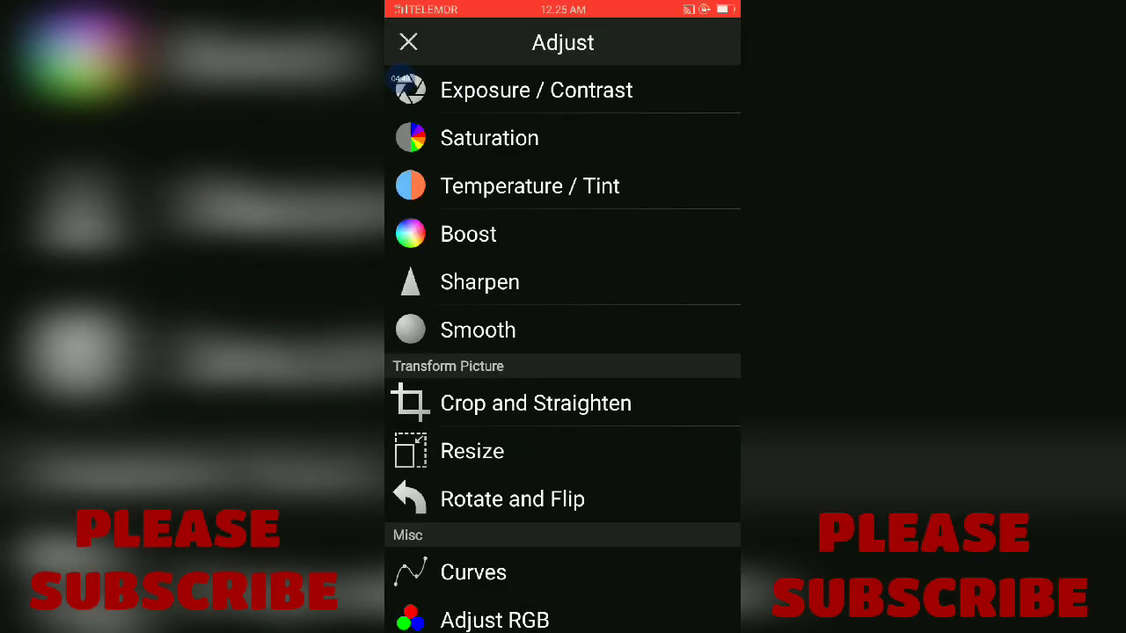
scroll(562, 352, "down", 4)
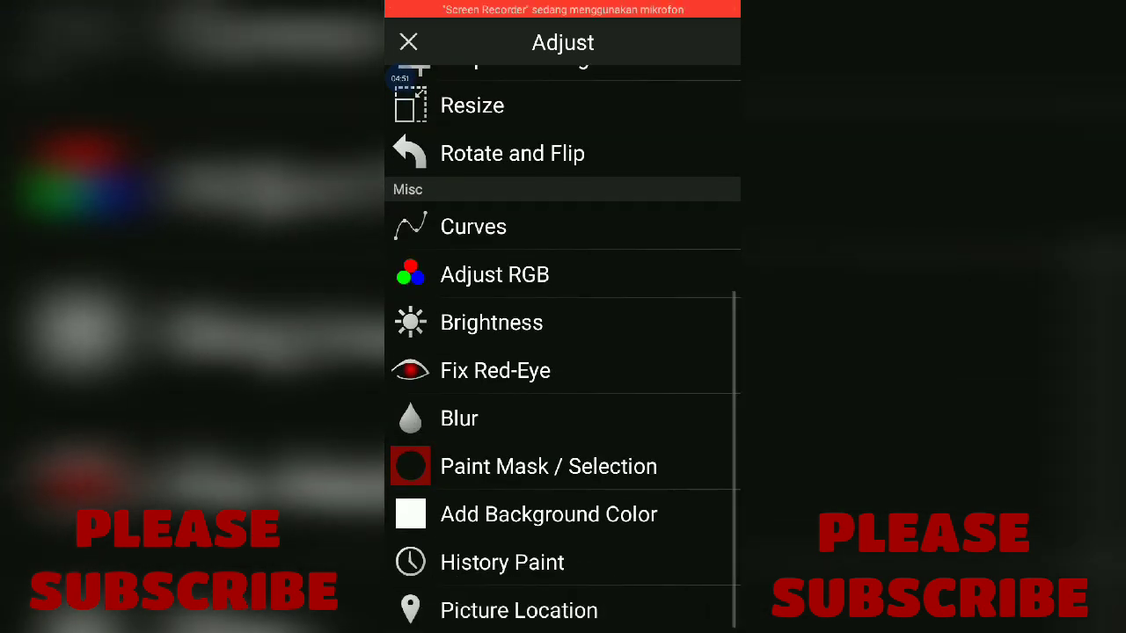
left_click(548, 465)
left_click(562, 426)
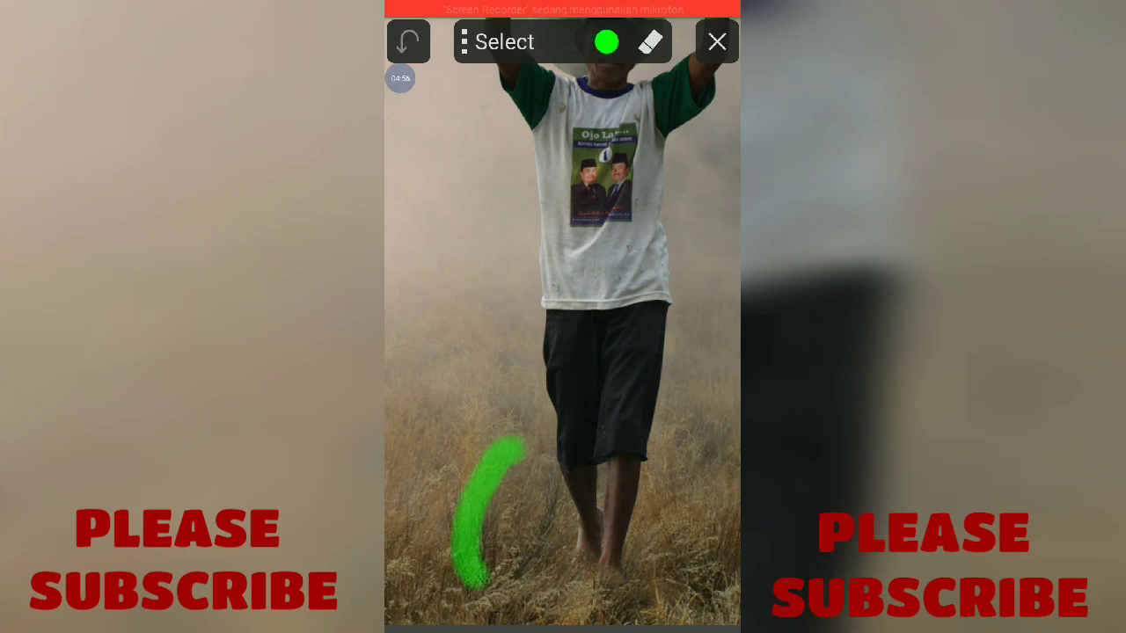
Paint a selection ring around the feet and fill its left side beside the left leg.
left_click_drag(475, 580, 670, 436)
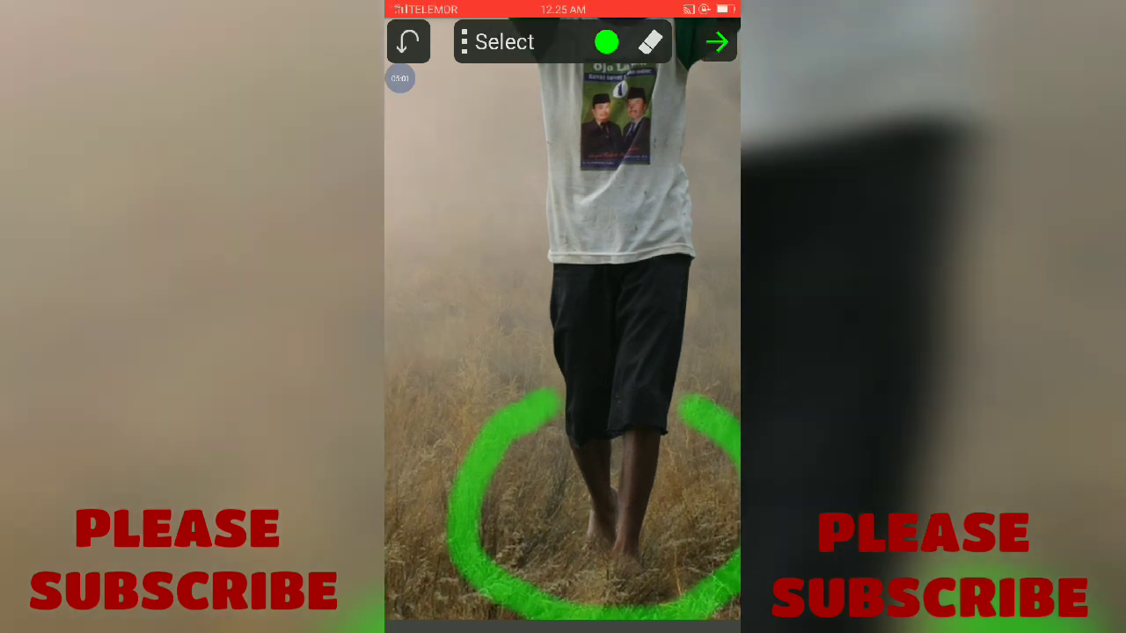
scroll(563, 352, "up", 3)
left_click_drag(444, 326, 466, 554)
mouse_move(479, 321)
left_mouse_down()
mouse_move(501, 523)
mouse_move(506, 326)
mouse_move(528, 518)
mouse_move(514, 620)
left_mouse_up()
left_click_drag(471, 474, 484, 563)
scroll(562, 351, "down", 3)
left_click_drag(488, 423, 496, 563)
mouse_move(510, 462)
left_mouse_down()
mouse_move(523, 589)
mouse_move(584, 602)
left_mouse_up()
Extend the selection along the bottom and cover the ground right of the right leg.
mouse_move(571, 554)
left_mouse_down()
mouse_move(606, 607)
mouse_move(646, 602)
mouse_move(694, 440)
mouse_move(721, 431)
left_mouse_up()
scroll(563, 352, "up", 3)
mouse_move(616, 440)
left_mouse_down()
mouse_move(633, 580)
mouse_move(572, 554)
mouse_move(558, 466)
mouse_move(611, 308)
left_mouse_up()
mouse_move(585, 391)
left_mouse_down()
mouse_move(607, 299)
mouse_move(633, 273)
left_mouse_up()
mouse_move(633, 400)
left_mouse_down()
mouse_move(626, 221)
mouse_move(642, 193)
left_mouse_up()
left_click_drag(660, 290, 703, 413)
left_click_drag(726, 334, 651, 462)
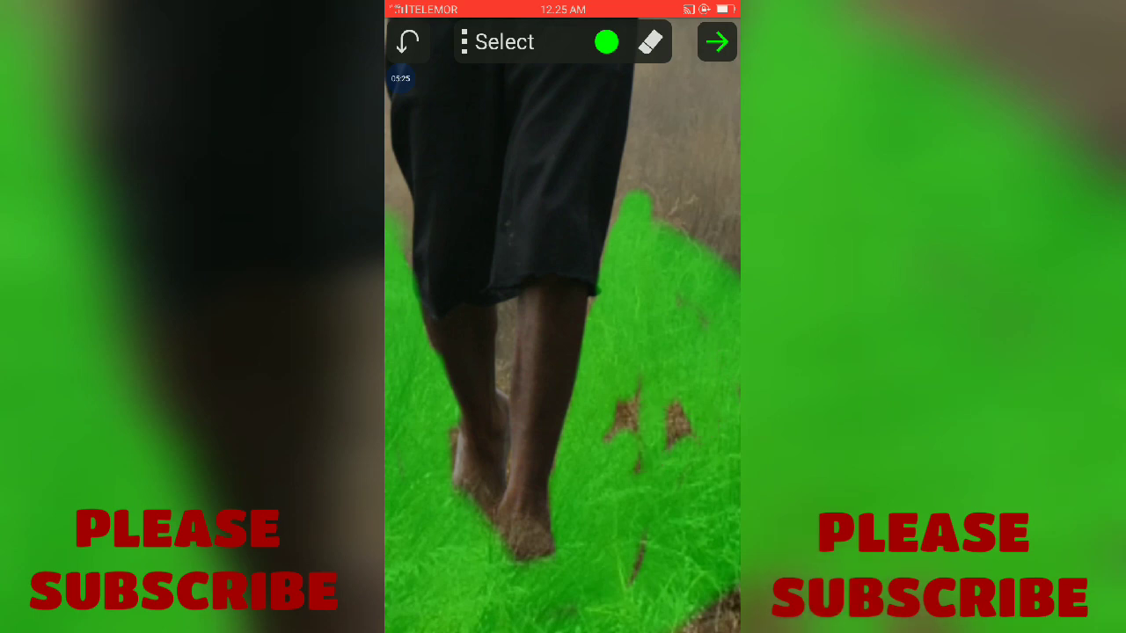
left_click_drag(626, 387, 608, 440)
left_click_drag(679, 402, 677, 446)
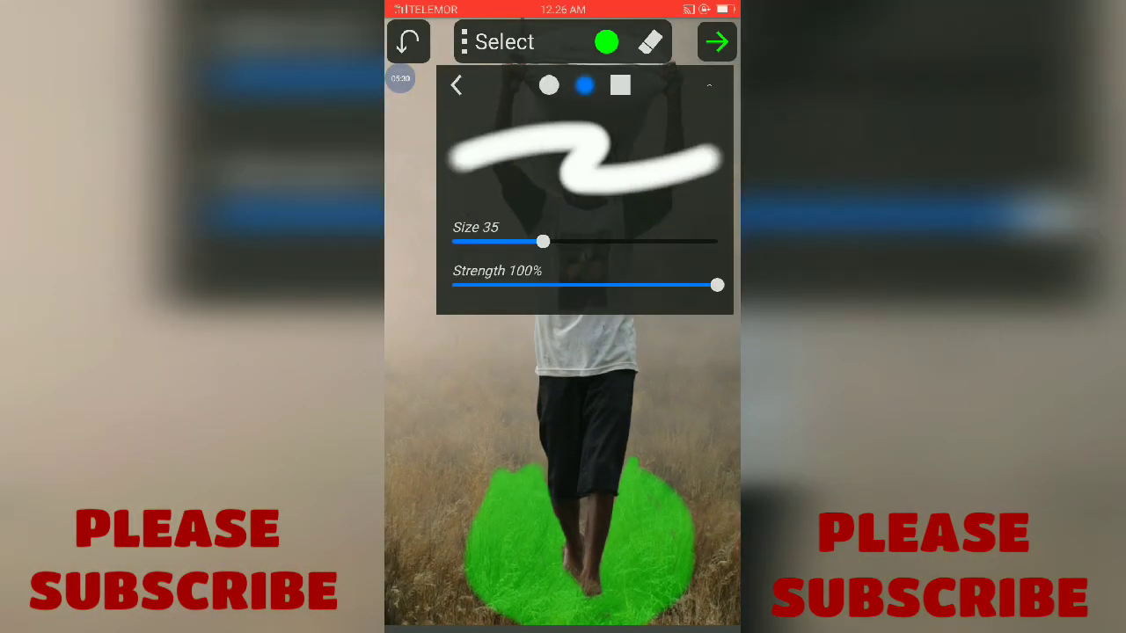
Lower the selection brush strength to 10% and close the brush settings.
left_click_drag(717, 285, 476, 285)
left_click(709, 85)
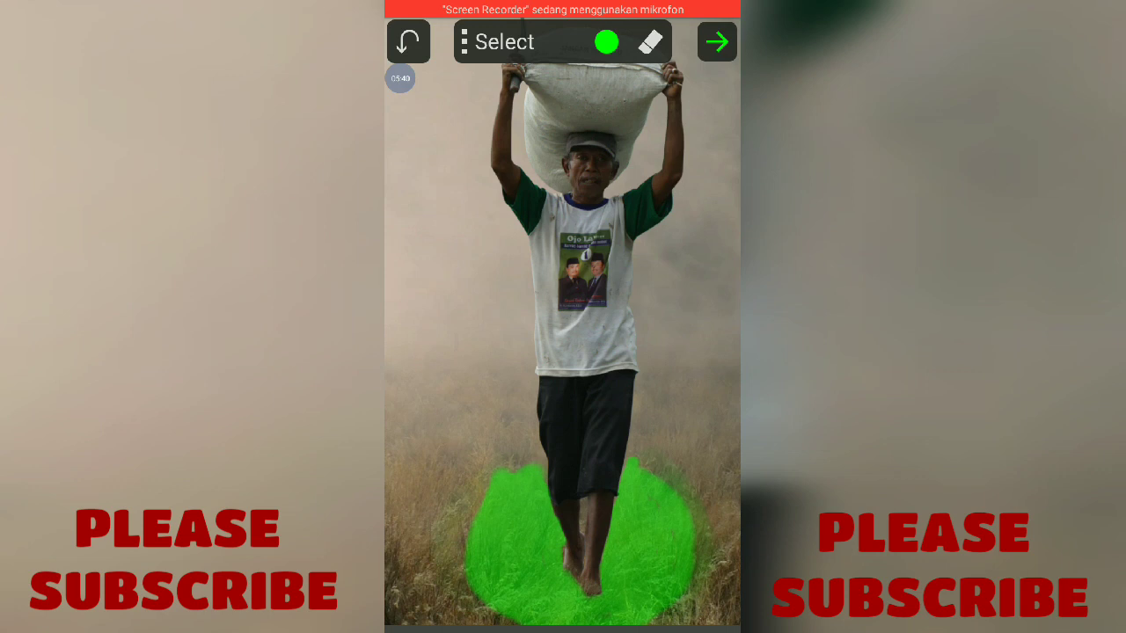
scroll(563, 352, "down", 5)
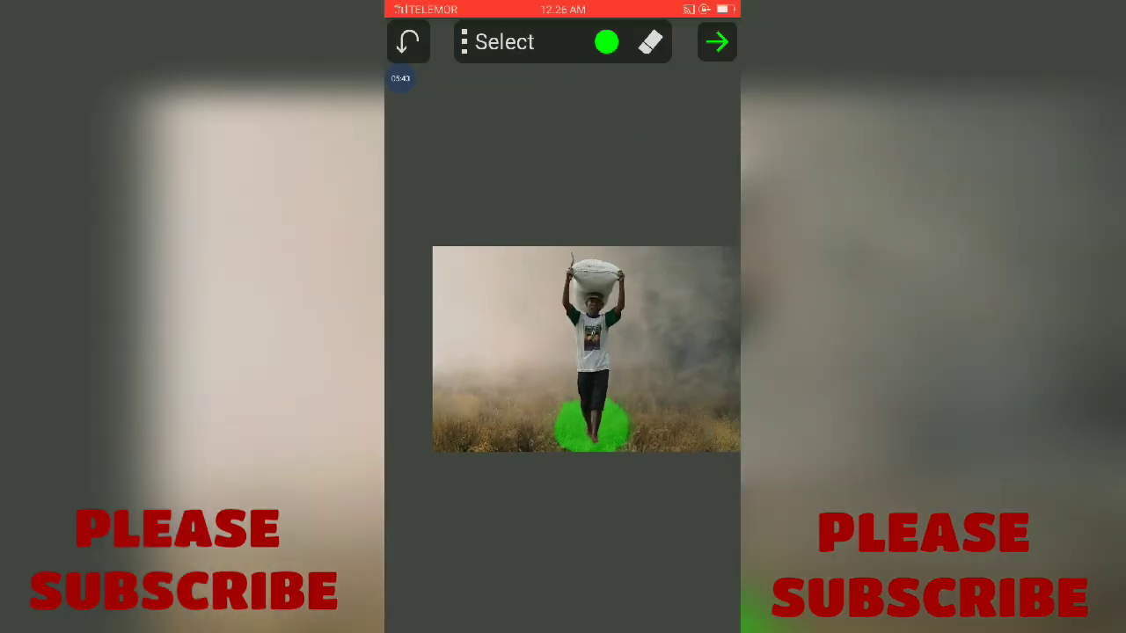
Apply a gentle Curves lift with one midpoint to the selected grass patch.
left_click(717, 42)
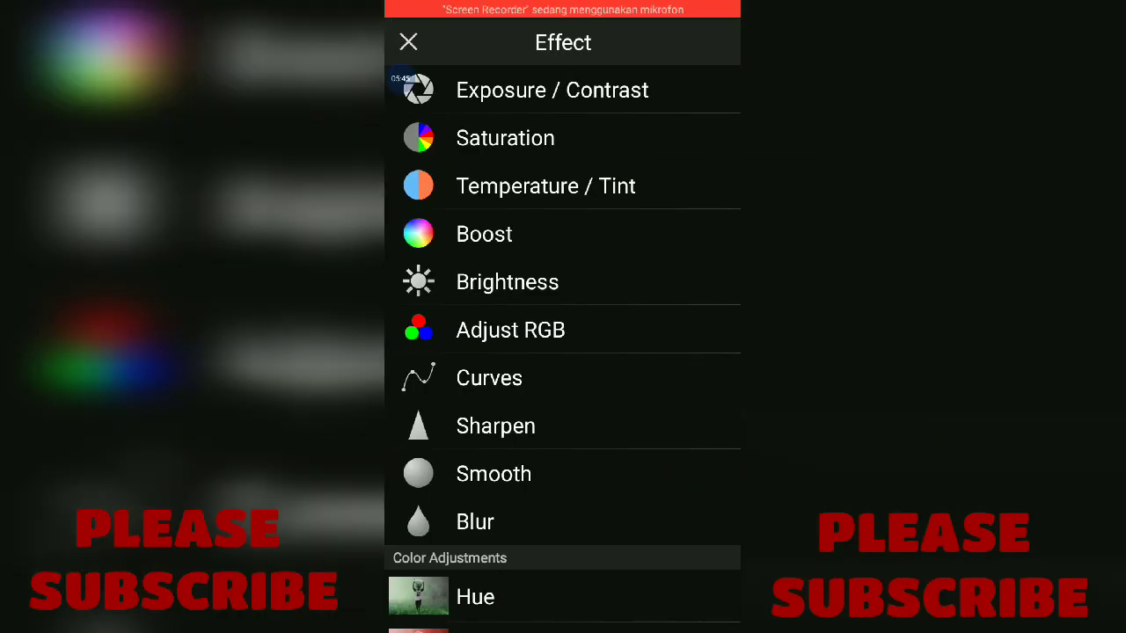
left_click(493, 377)
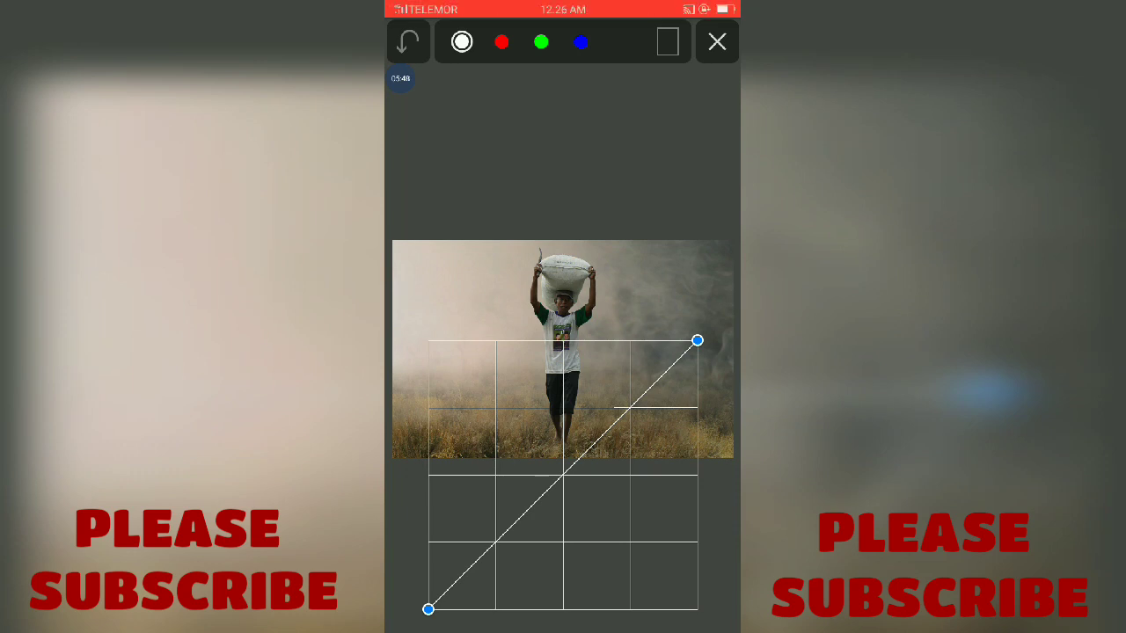
left_click_drag(576, 461, 571, 457)
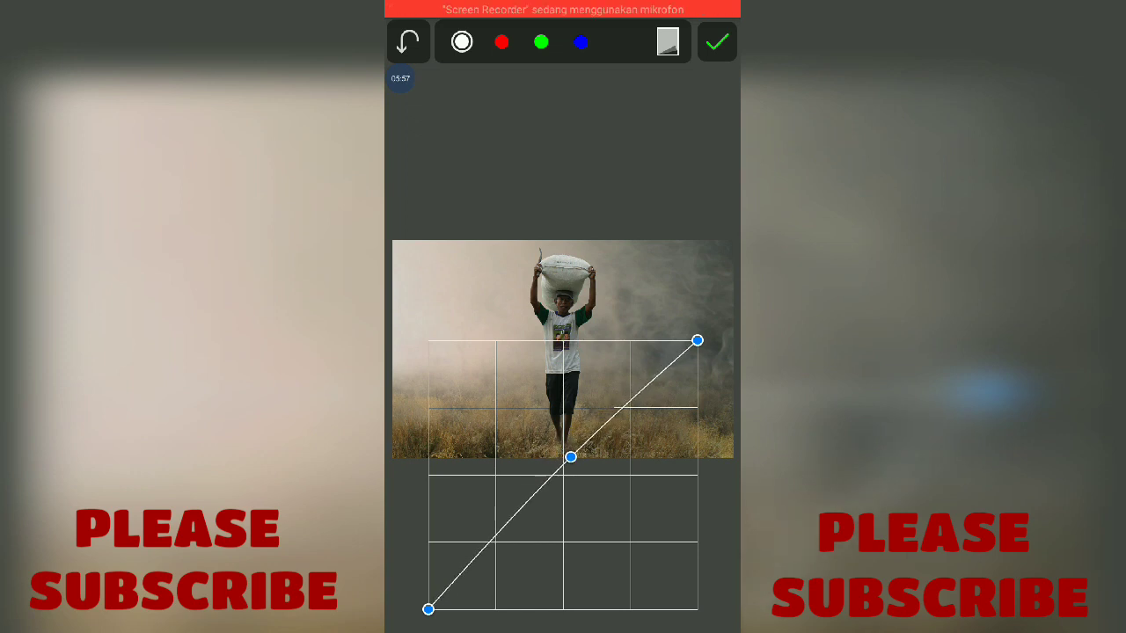
left_click(717, 41)
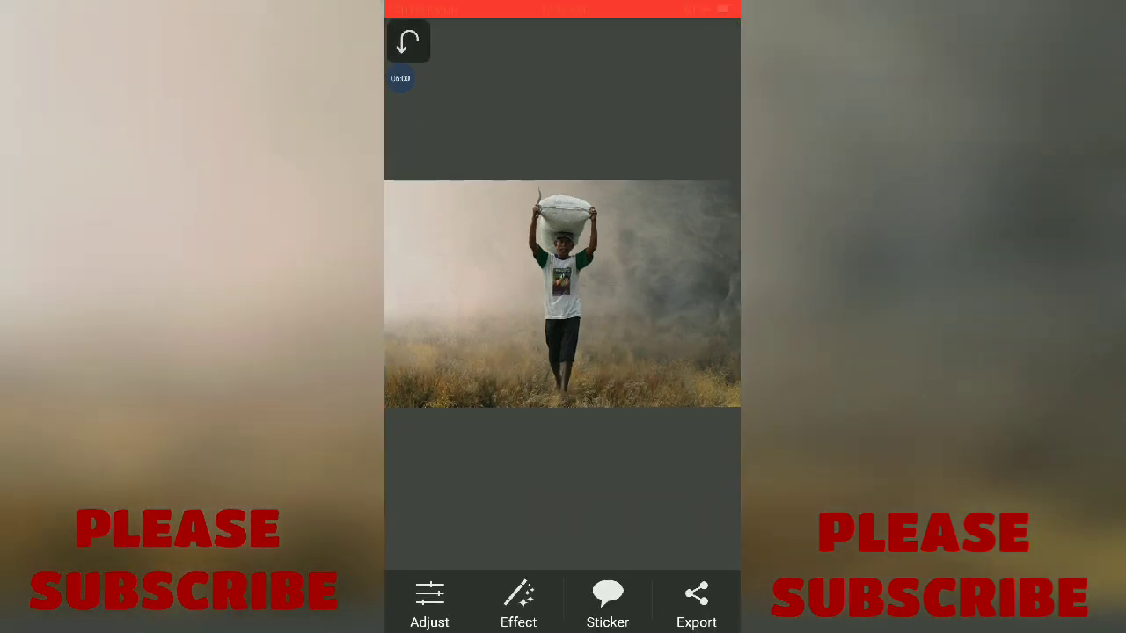
Reopen Paint Mask and darken the selected grass patch to Brightness -6.
left_click(429, 603)
scroll(563, 351, "down", 5)
left_click(545, 465)
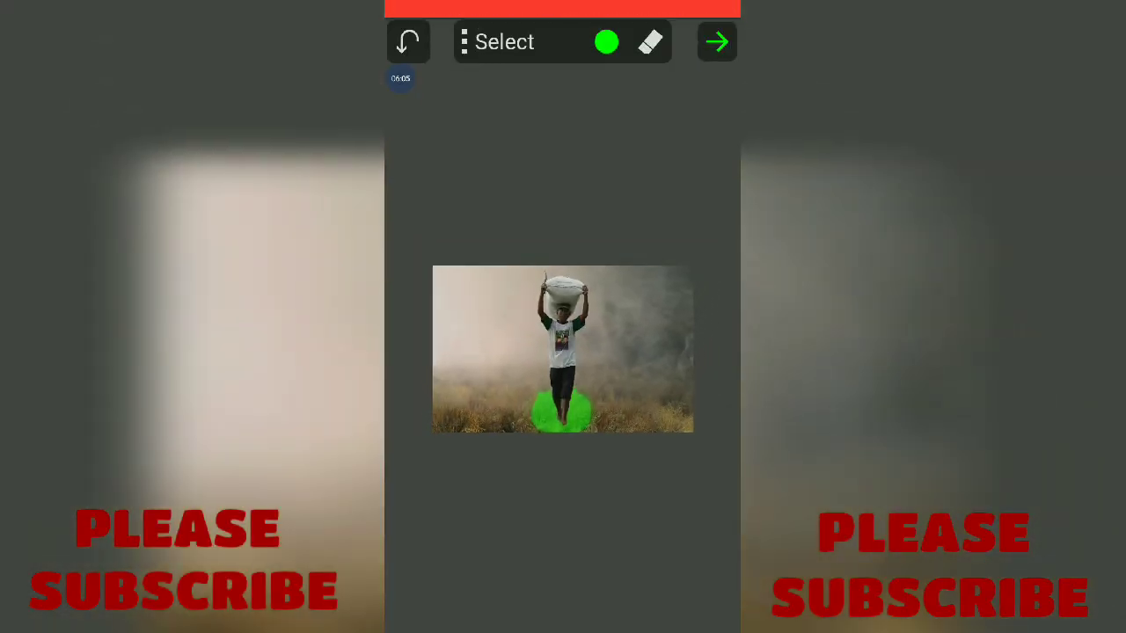
left_click(716, 42)
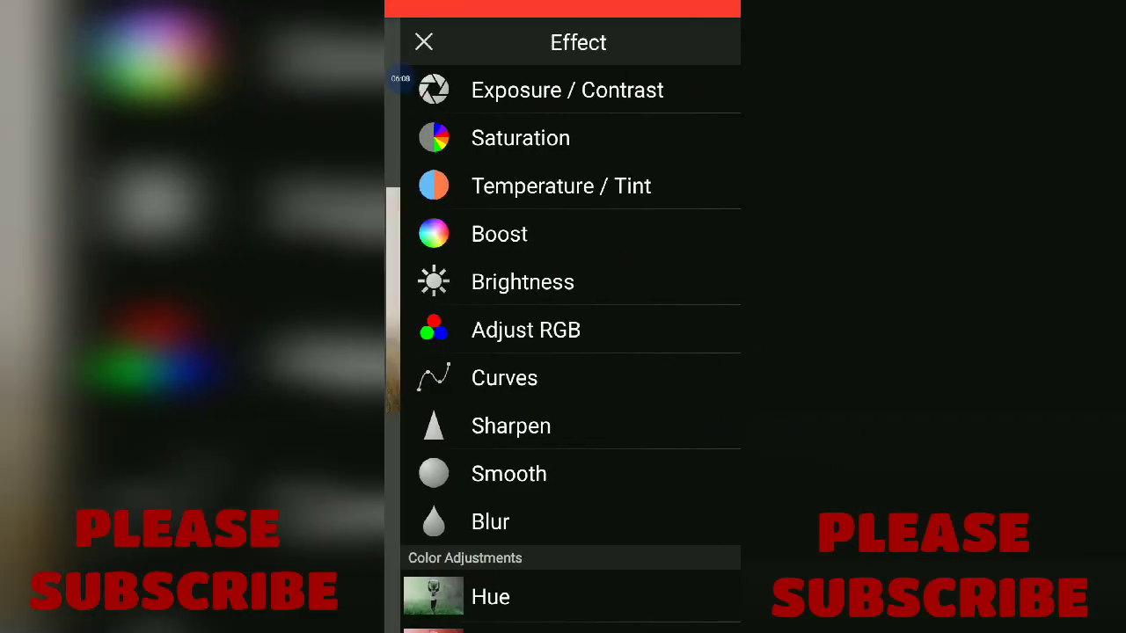
left_click(506, 281)
mouse_move(562, 609)
left_mouse_down()
mouse_move(590, 609)
mouse_move(554, 610)
left_mouse_up()
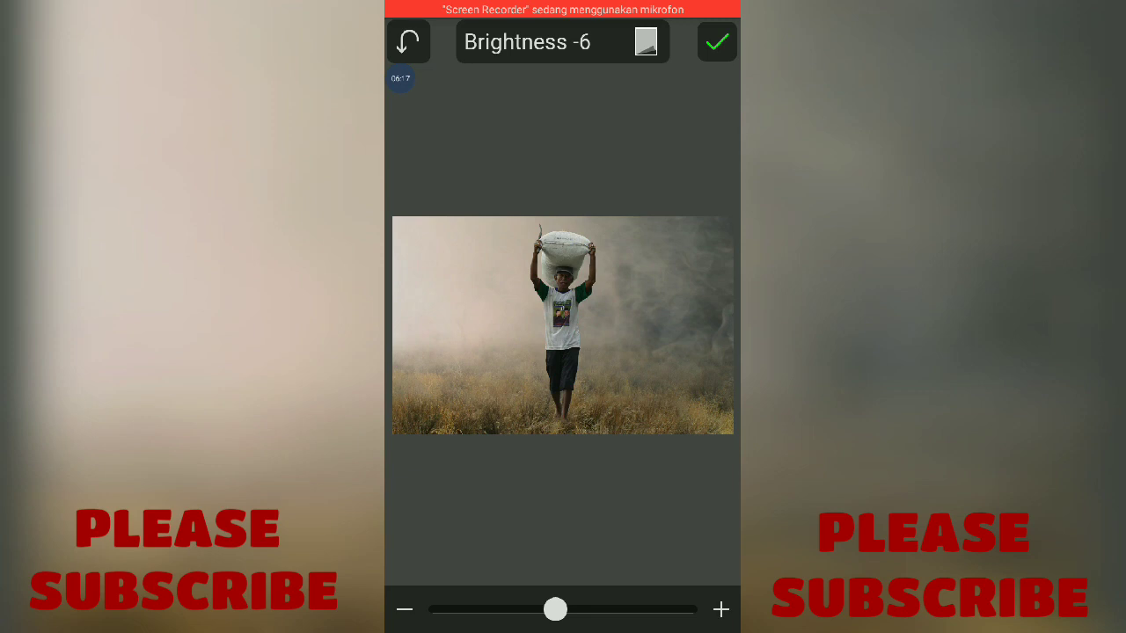
left_click(717, 42)
Reopen Paint Mask / Selection and invert the selection to exclude the feet patch.
left_click(430, 602)
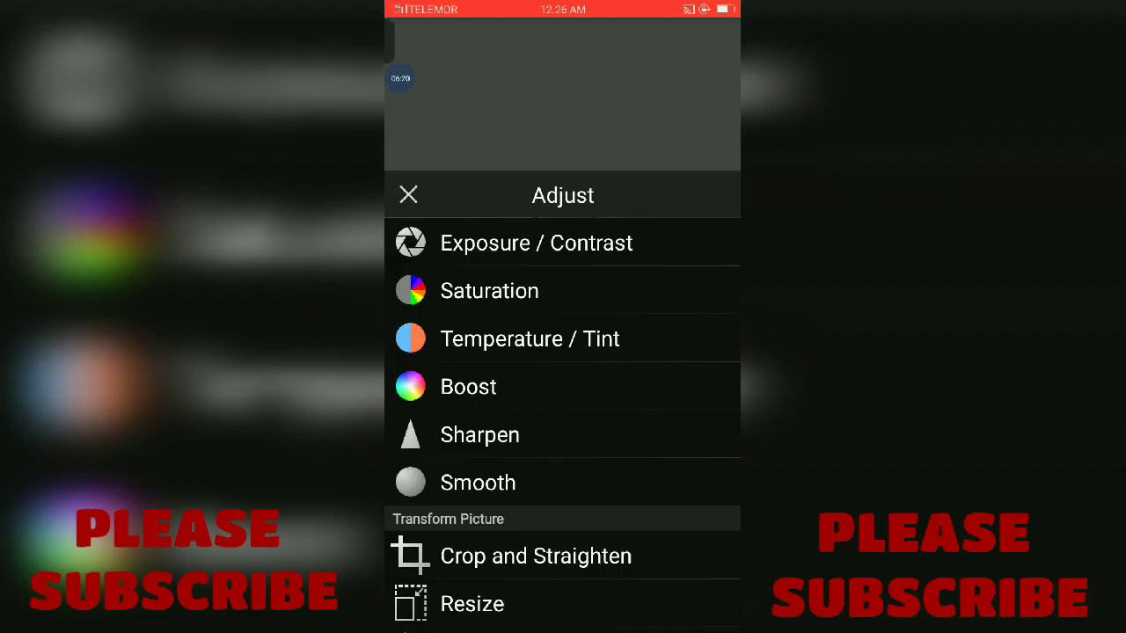
scroll(563, 396, "down", 10)
left_click(548, 466)
left_click(607, 42)
left_click(454, 83)
left_click(504, 42)
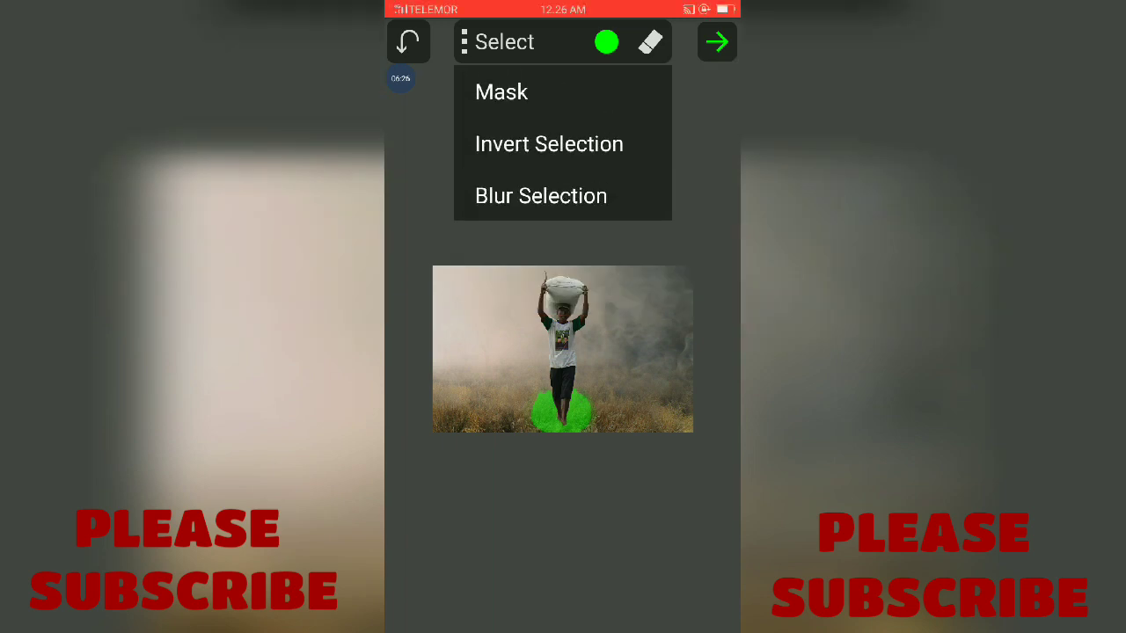
left_click(548, 144)
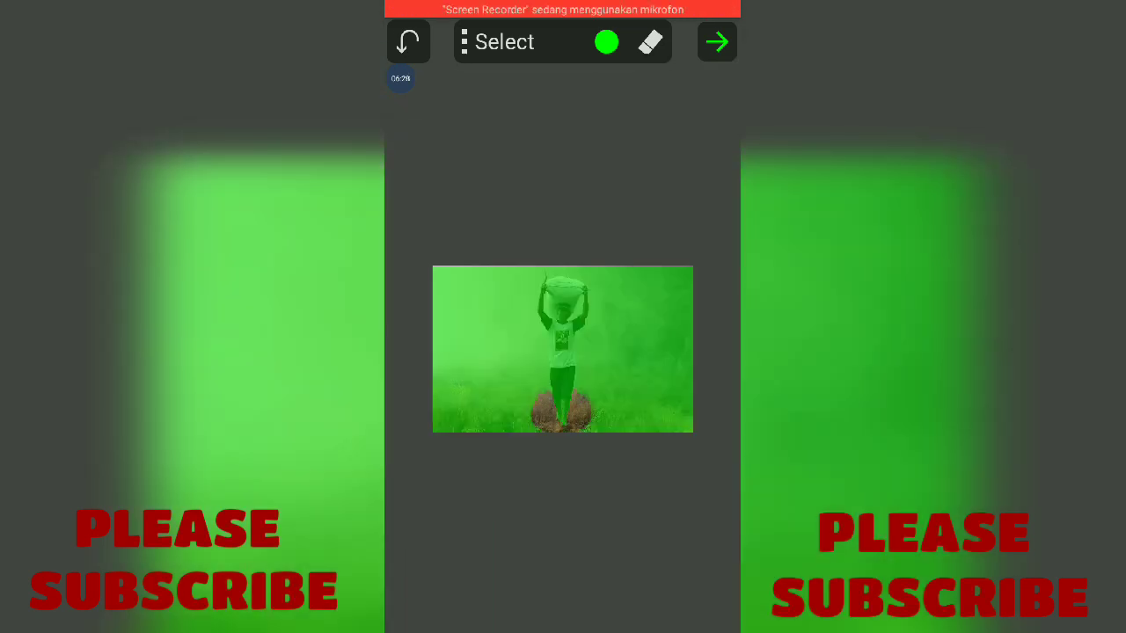
Erase the selection from the man's shorts, hand and upper leg.
left_click(649, 43)
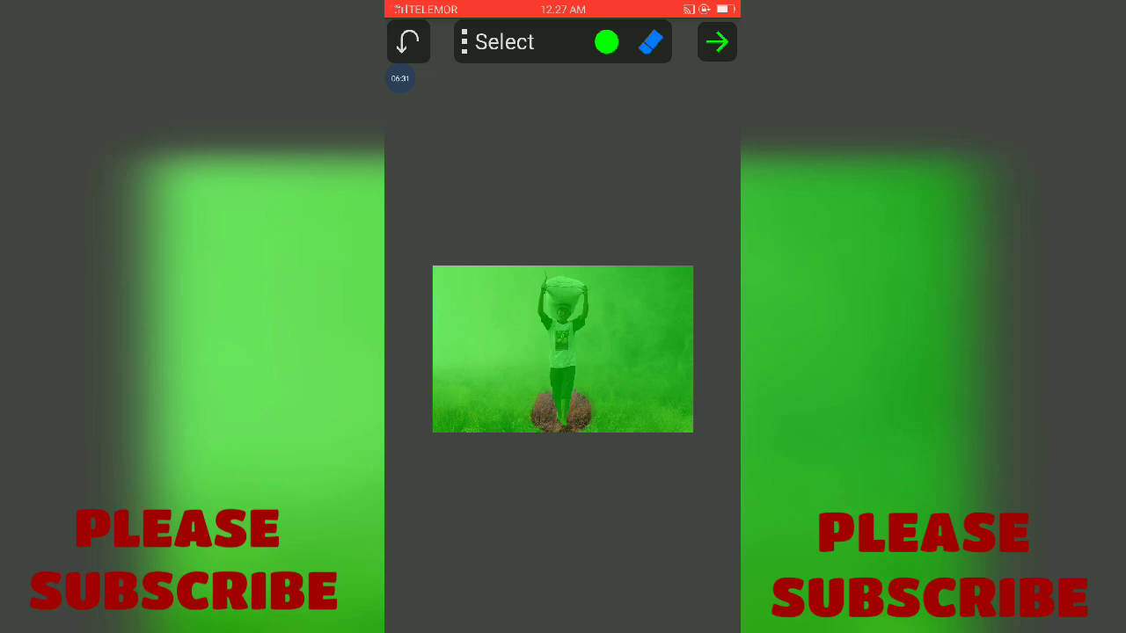
scroll(563, 349, "up", 3)
scroll(562, 349, "down", 5)
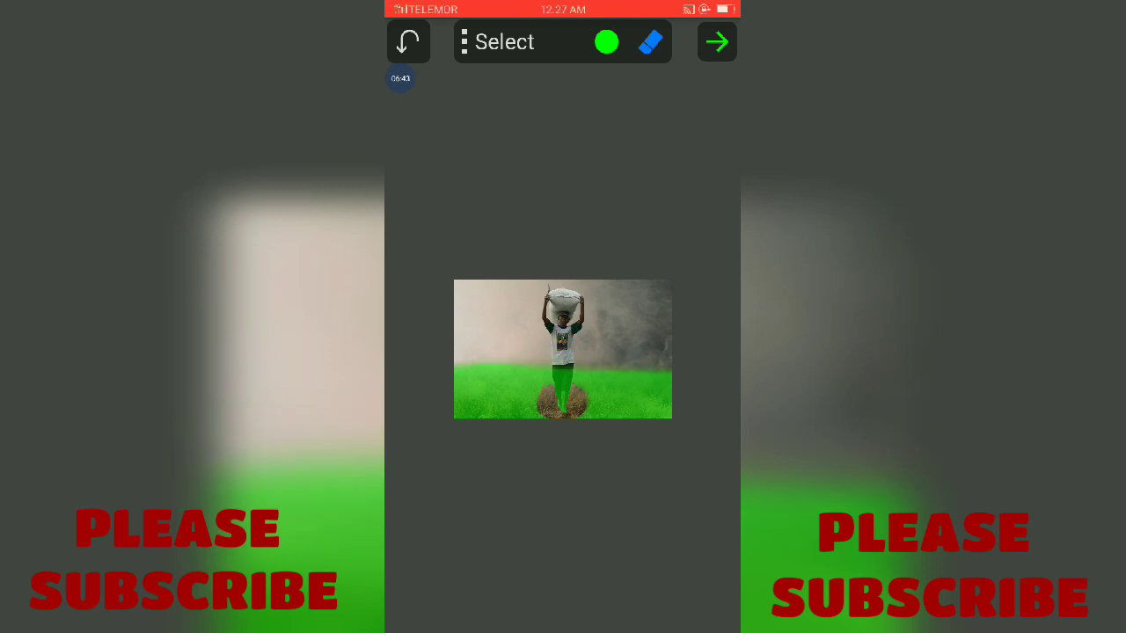
scroll(563, 352, "up", 5)
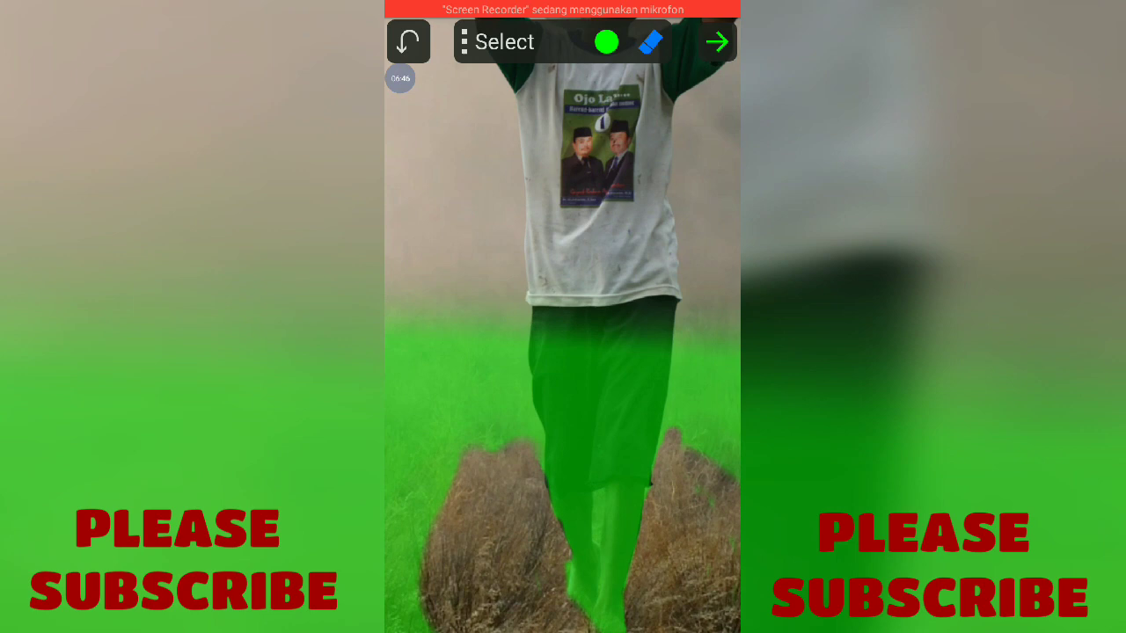
mouse_move(604, 310)
left_mouse_down()
mouse_move(603, 506)
mouse_move(564, 317)
mouse_move(550, 422)
mouse_move(536, 352)
mouse_move(544, 396)
left_mouse_up()
scroll(562, 316, "up", 5)
scroll(563, 317, "up", 2)
left_click_drag(524, 281, 524, 357)
left_click_drag(571, 396, 607, 554)
Erase the remaining selection from the lower and right legs.
mouse_move(584, 479)
left_mouse_down()
mouse_move(607, 580)
mouse_move(625, 391)
left_mouse_up()
scroll(563, 317, "down", 5)
left_click_drag(626, 449, 605, 575)
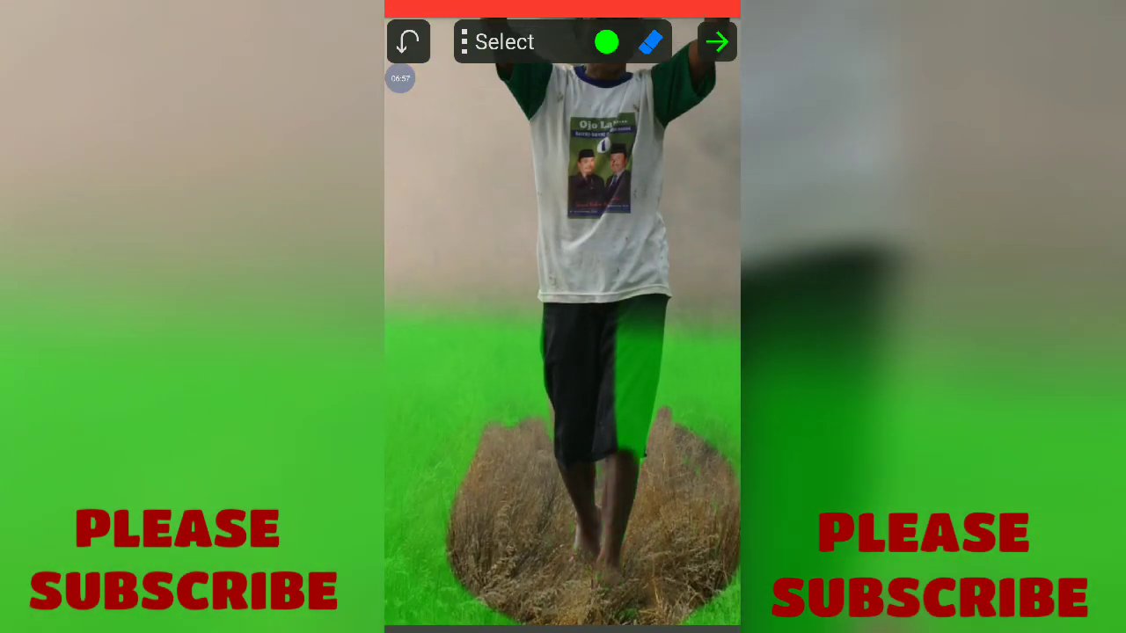
mouse_move(633, 462)
left_mouse_down()
mouse_move(629, 395)
mouse_move(646, 435)
left_mouse_up()
mouse_move(638, 317)
left_mouse_down()
mouse_move(633, 409)
mouse_move(653, 413)
mouse_move(619, 394)
left_mouse_up()
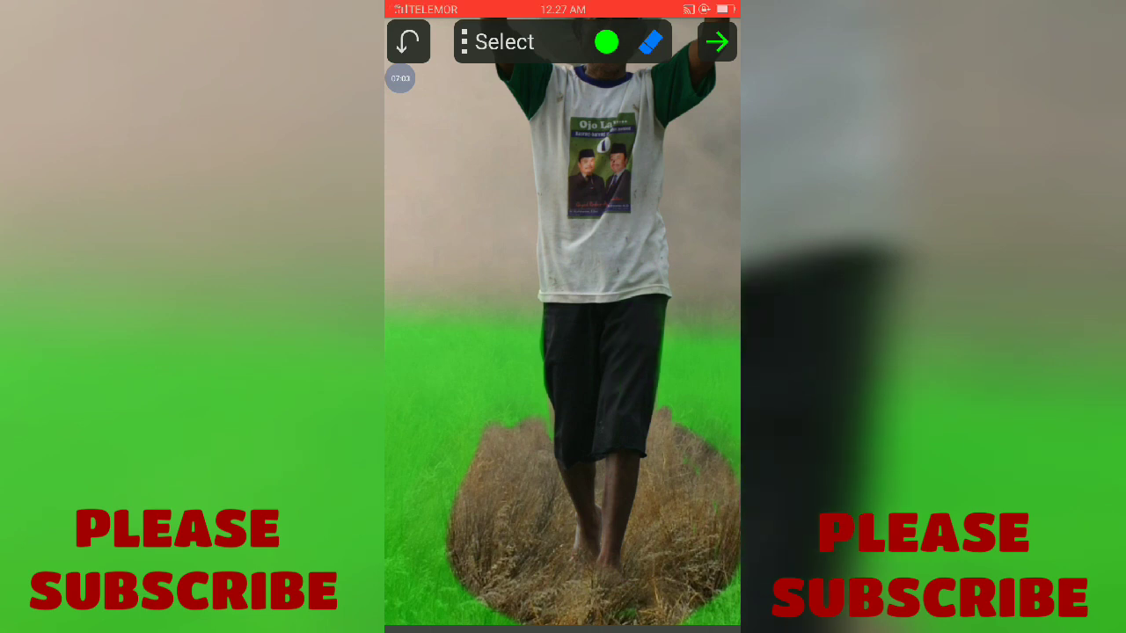
left_click(717, 42)
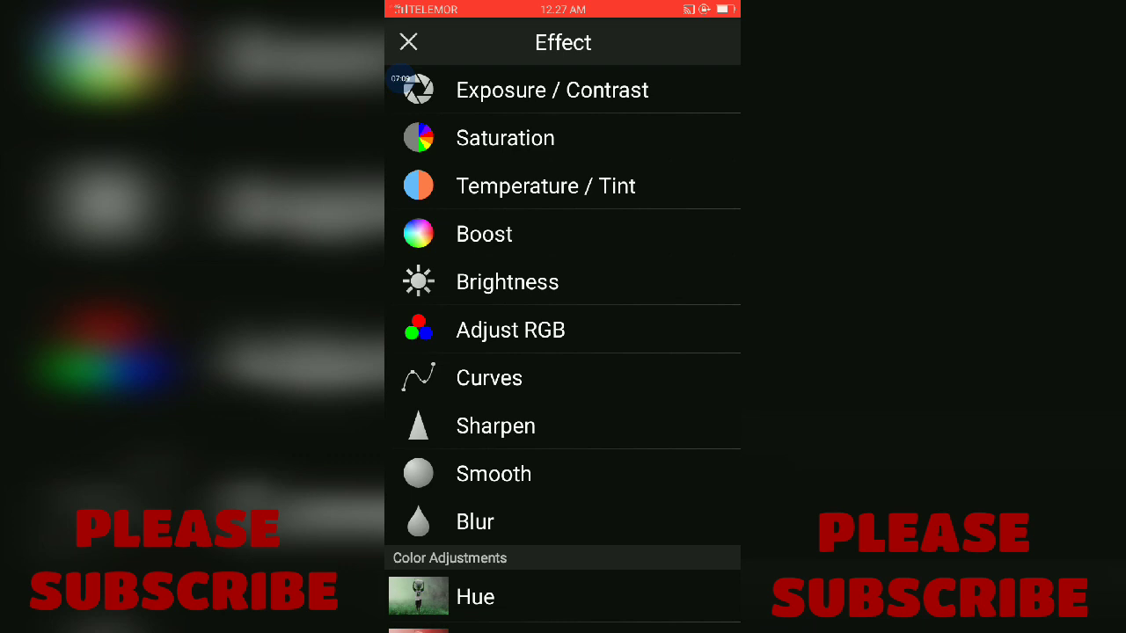
Set Contrast to +4 and Exposure to -0,31 on the masked field.
left_click(552, 89)
mouse_move(532, 609)
left_mouse_down()
mouse_move(590, 610)
mouse_move(574, 610)
left_mouse_up()
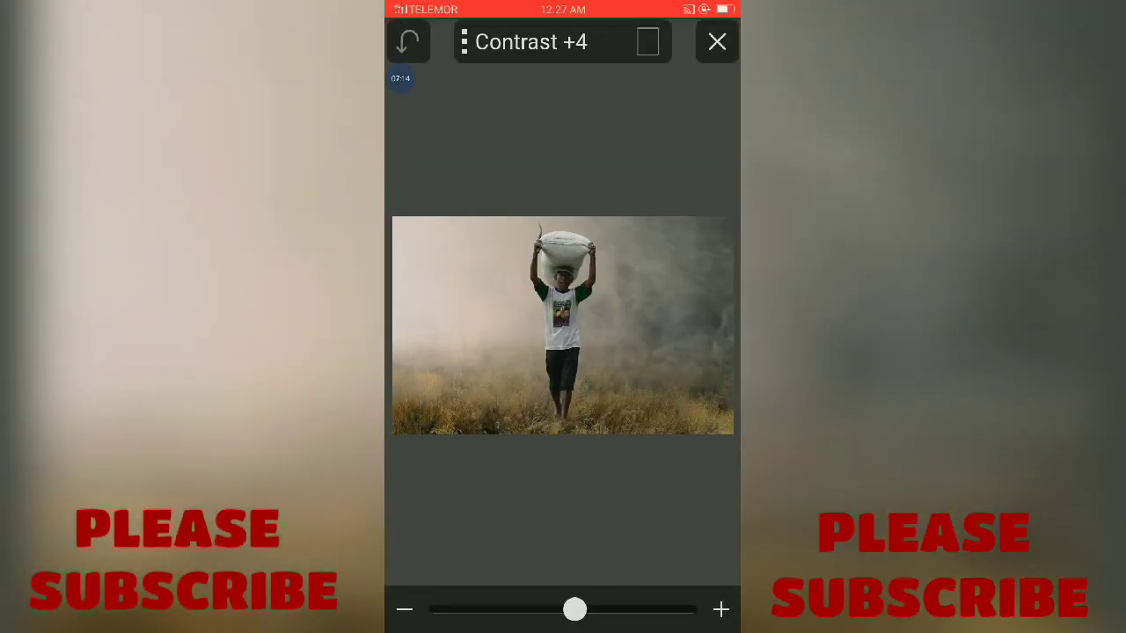
left_click(531, 42)
left_click(515, 90)
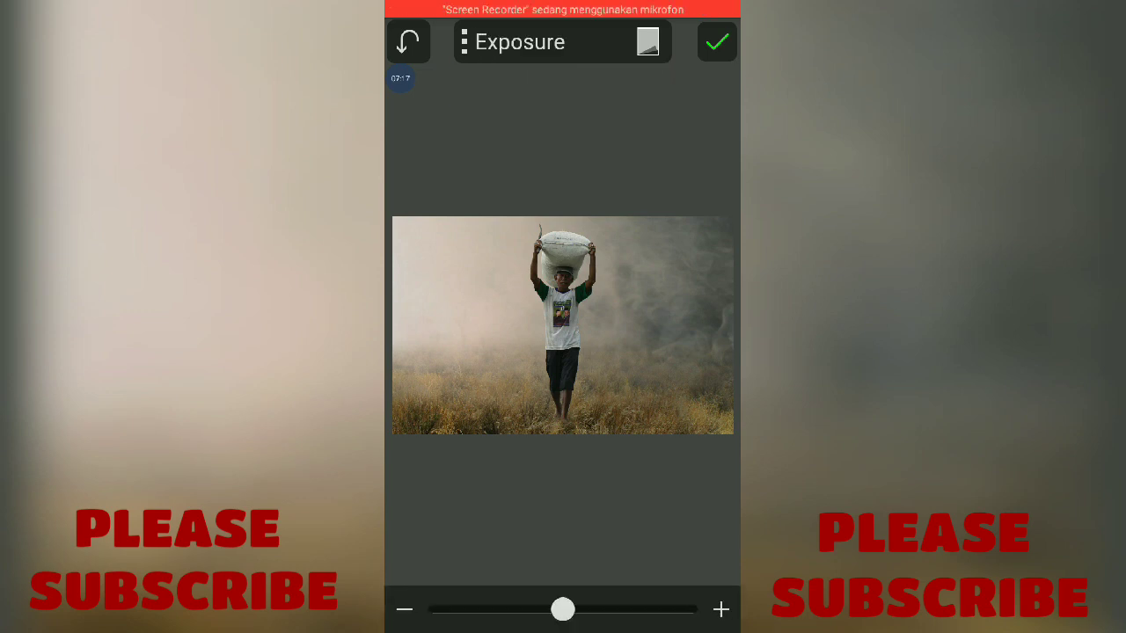
left_click_drag(561, 610, 541, 609)
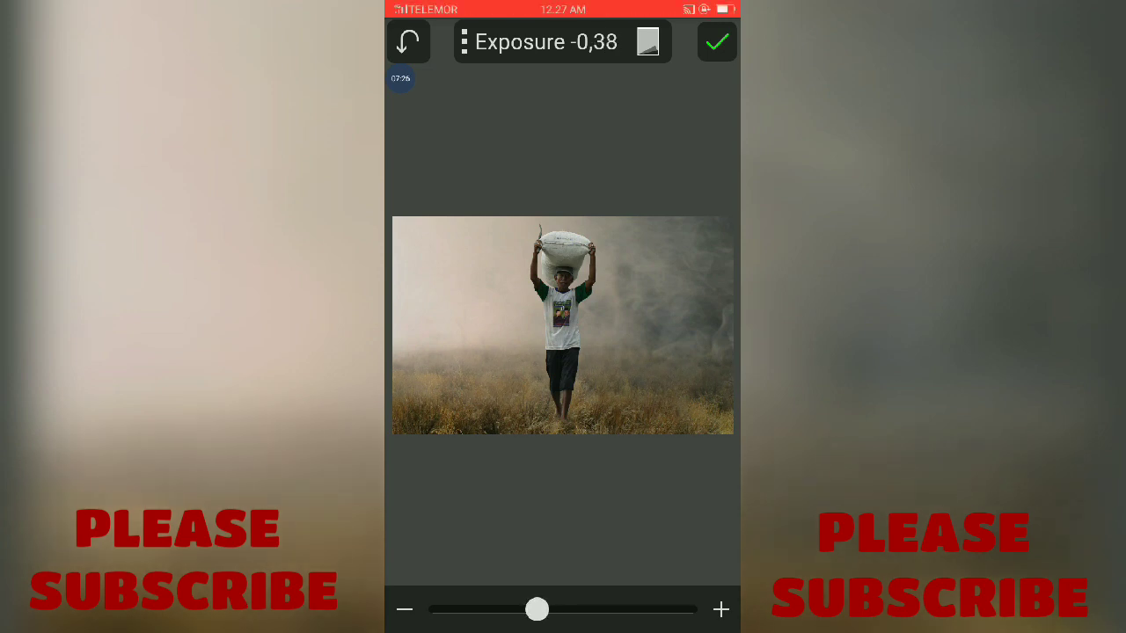
mouse_move(535, 610)
left_mouse_down()
mouse_move(547, 609)
mouse_move(472, 609)
mouse_move(542, 609)
left_mouse_up()
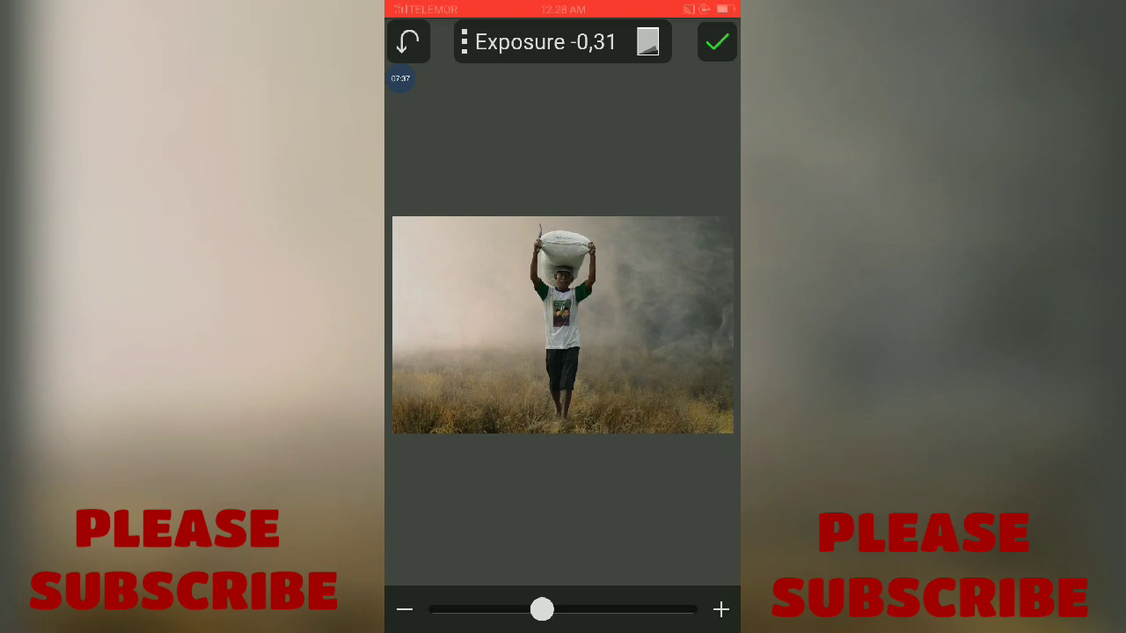
left_click(717, 42)
Apply a faint Cross Process tint at 25%.
left_click(518, 602)
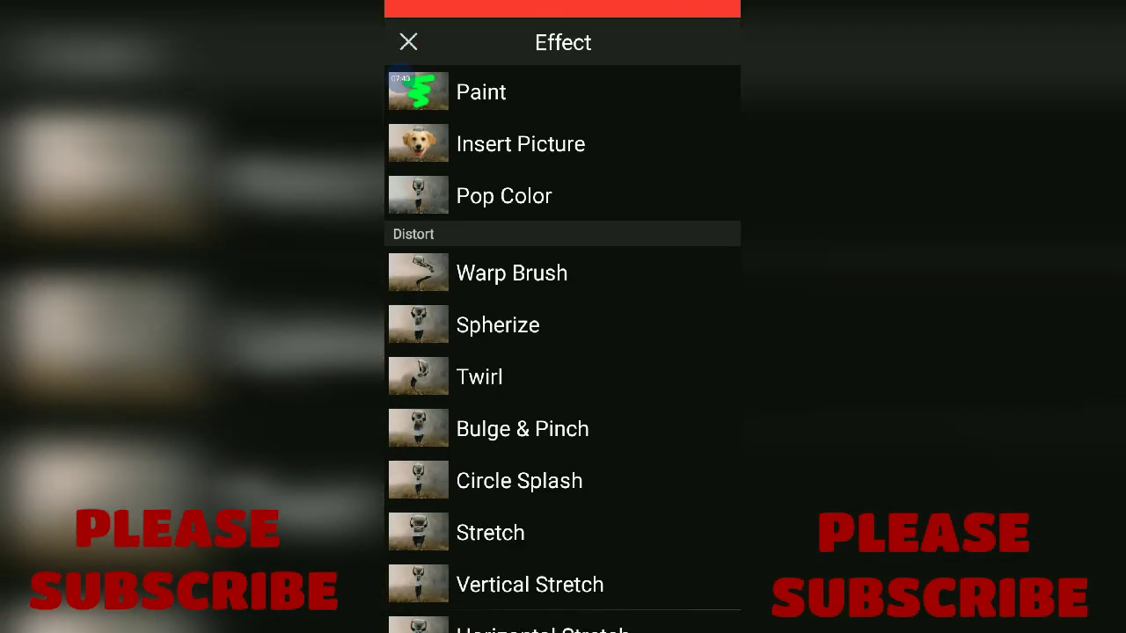
scroll(563, 352, "down", 2)
scroll(563, 352, "down", 4)
scroll(563, 352, "down", 3)
scroll(563, 352, "down", 2)
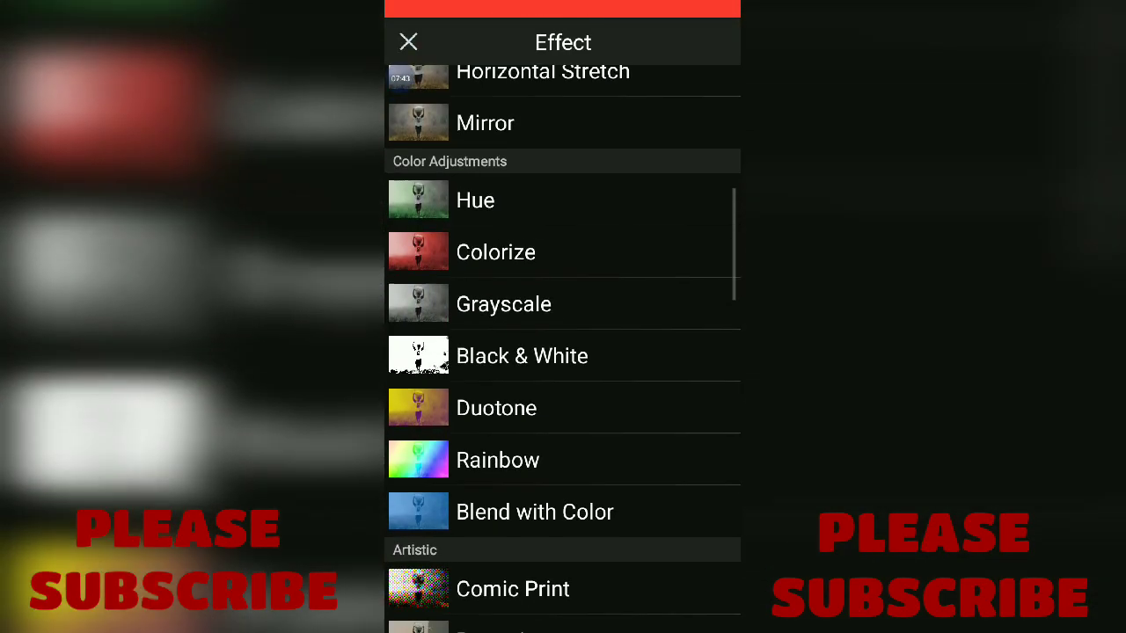
scroll(563, 352, "down", 3)
scroll(563, 352, "down", 3)
scroll(563, 352, "down", 1)
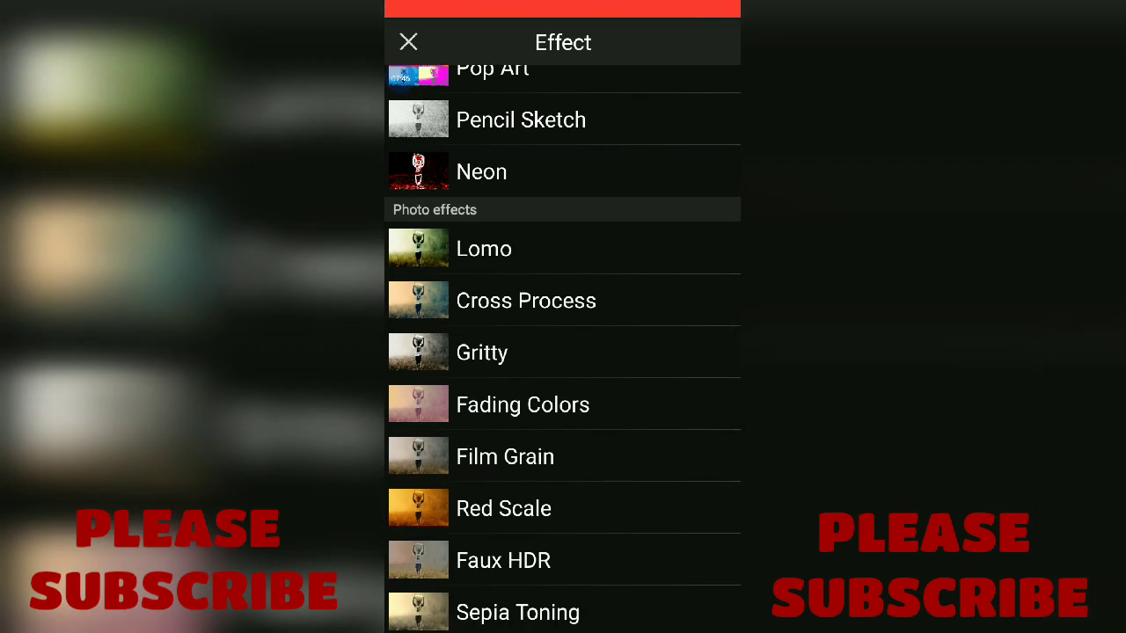
left_click(526, 301)
left_click_drag(696, 608, 496, 608)
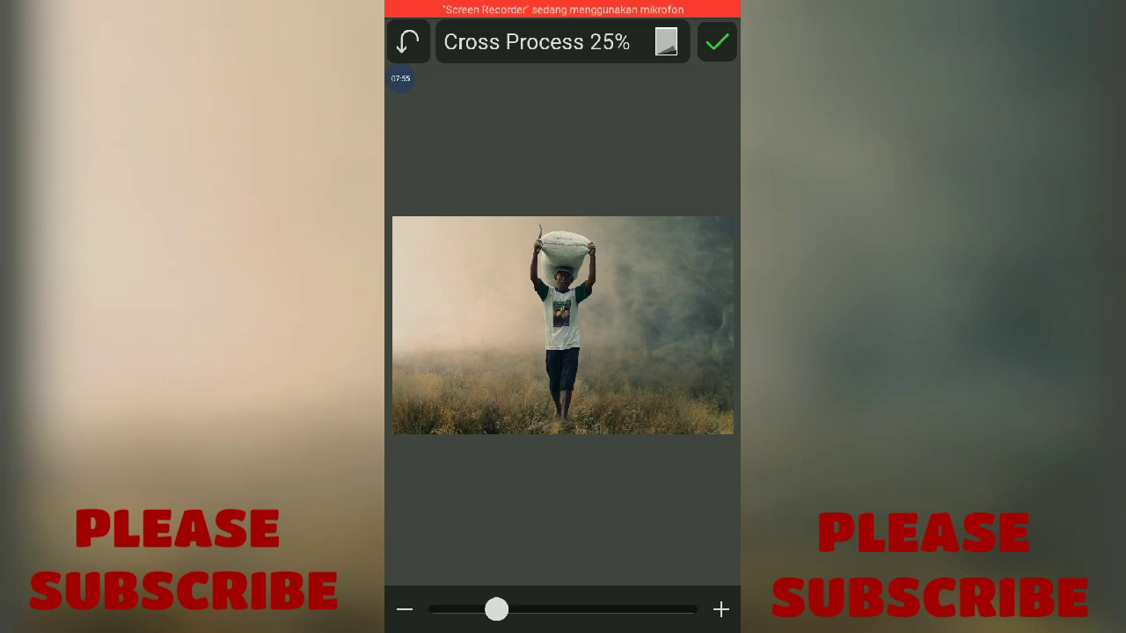
left_click(716, 42)
Add a light Gritty texture at 5%.
left_click(517, 598)
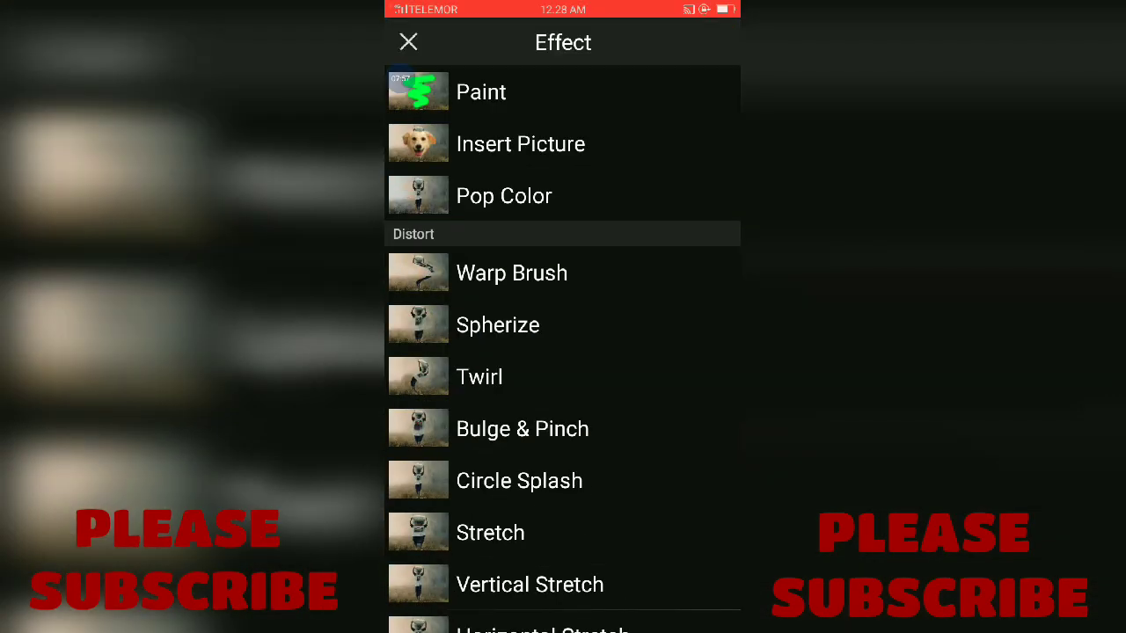
scroll(563, 351, "down", 2)
scroll(563, 352, "down", 10)
scroll(563, 352, "down", 4)
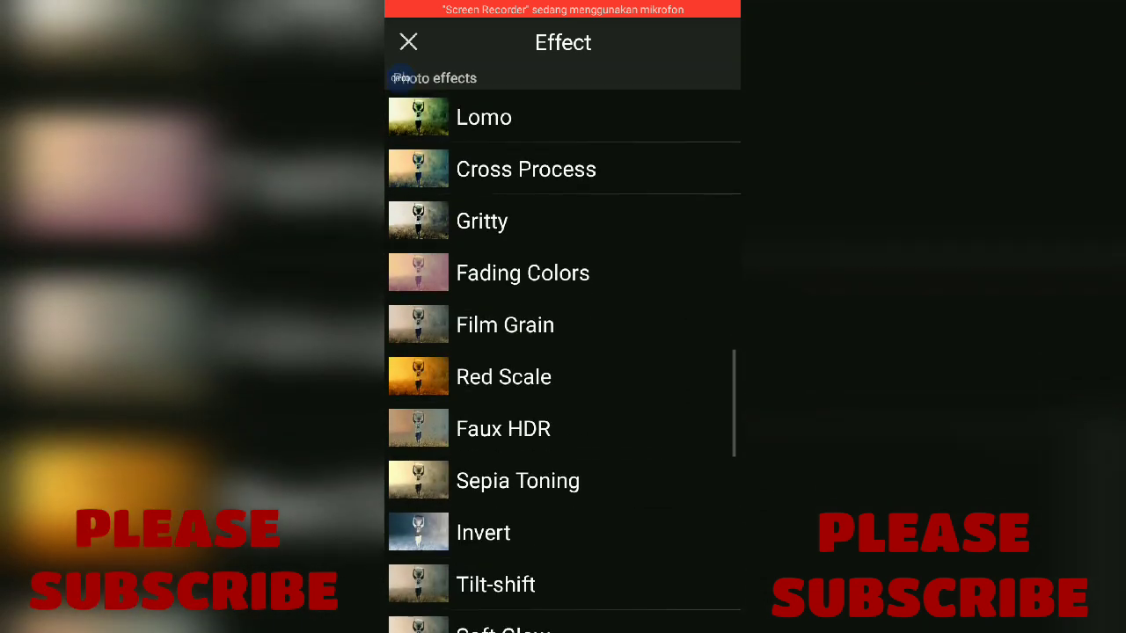
left_click(482, 219)
left_click_drag(696, 608, 440, 608)
left_click(717, 41)
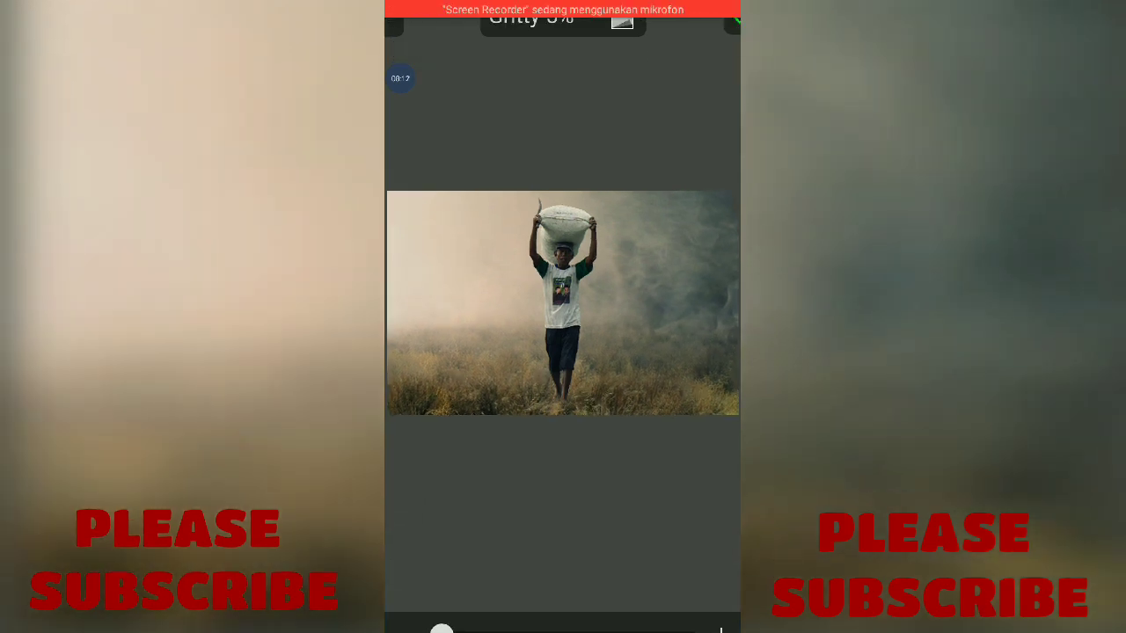
left_click(518, 602)
scroll(563, 351, "down", 10)
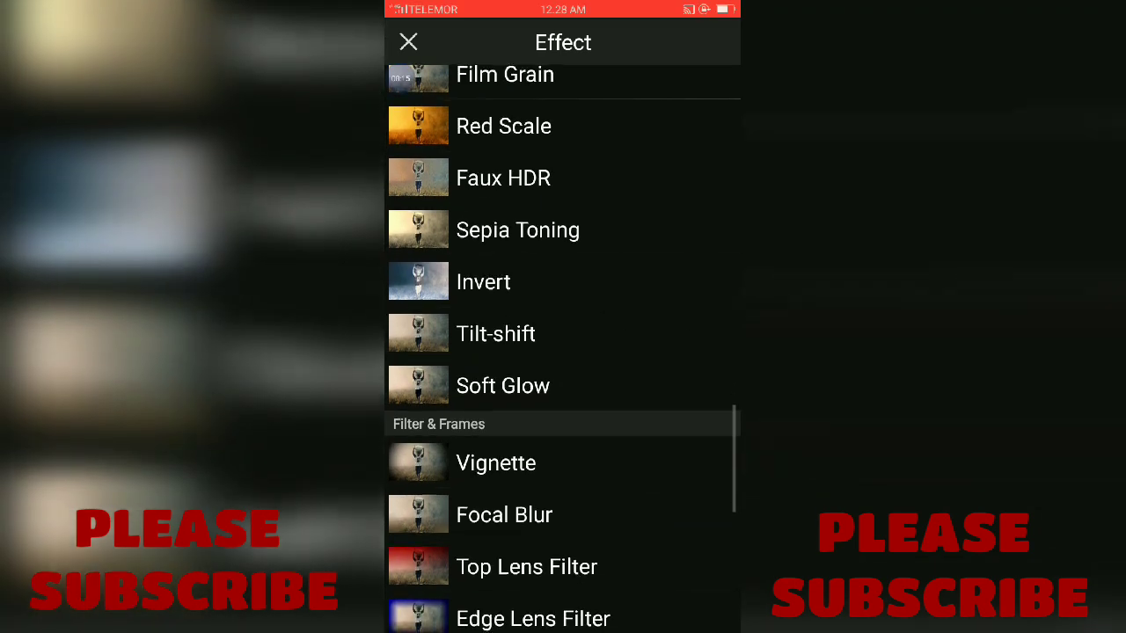
Apply a 15% Tilt-shift blur with the sharp band low across the legs and grass.
left_click(495, 333)
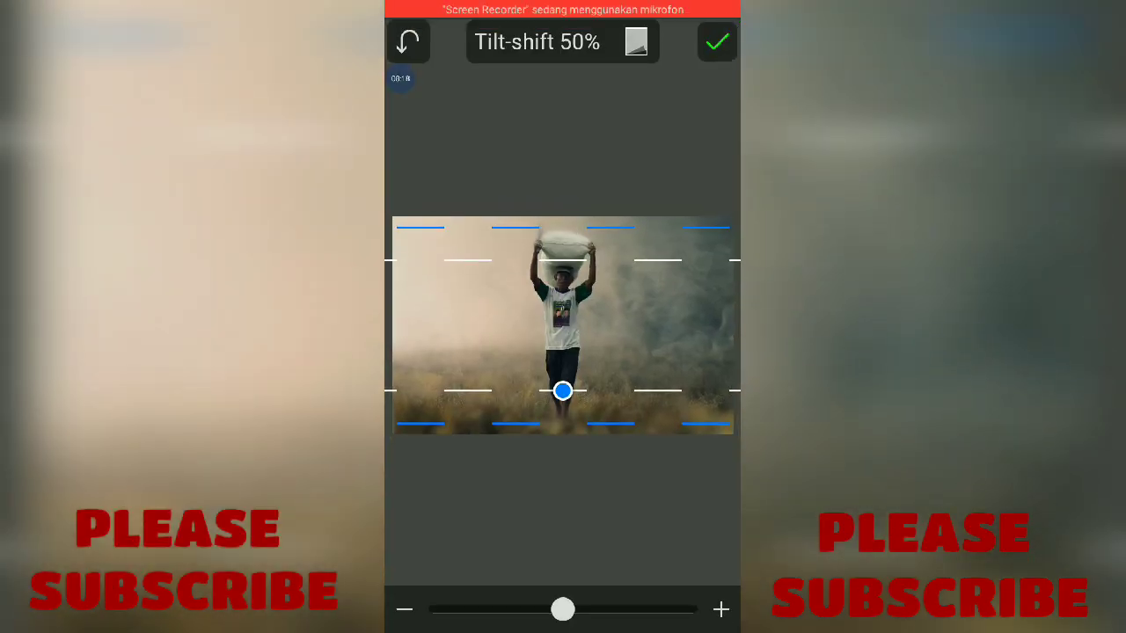
left_click_drag(563, 391, 563, 483)
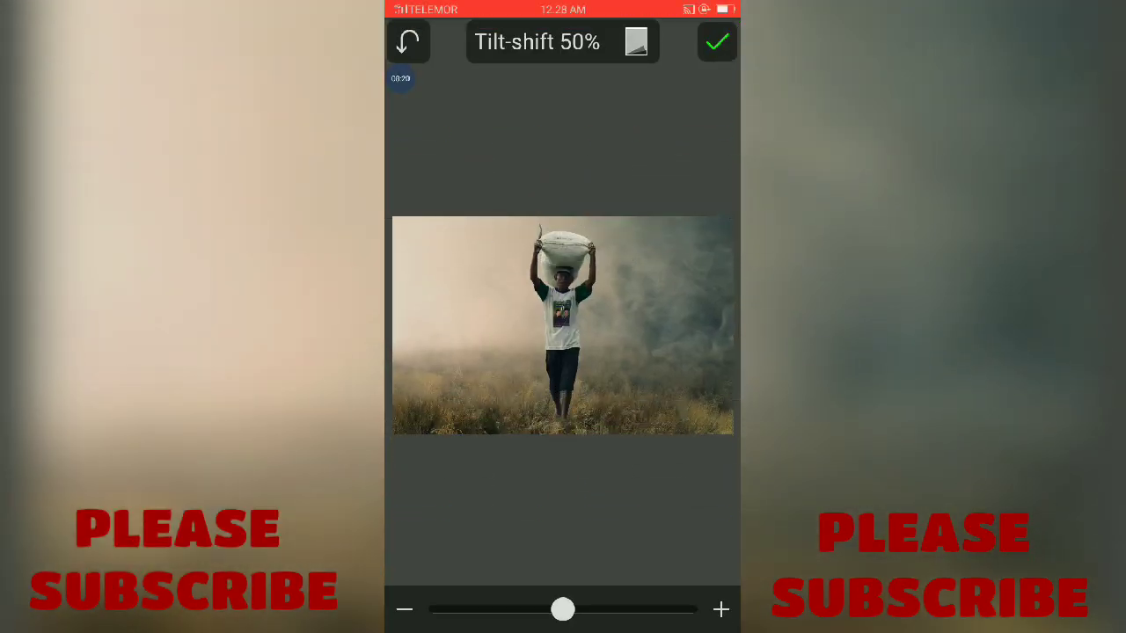
left_click_drag(563, 404, 563, 396)
left_click(562, 395)
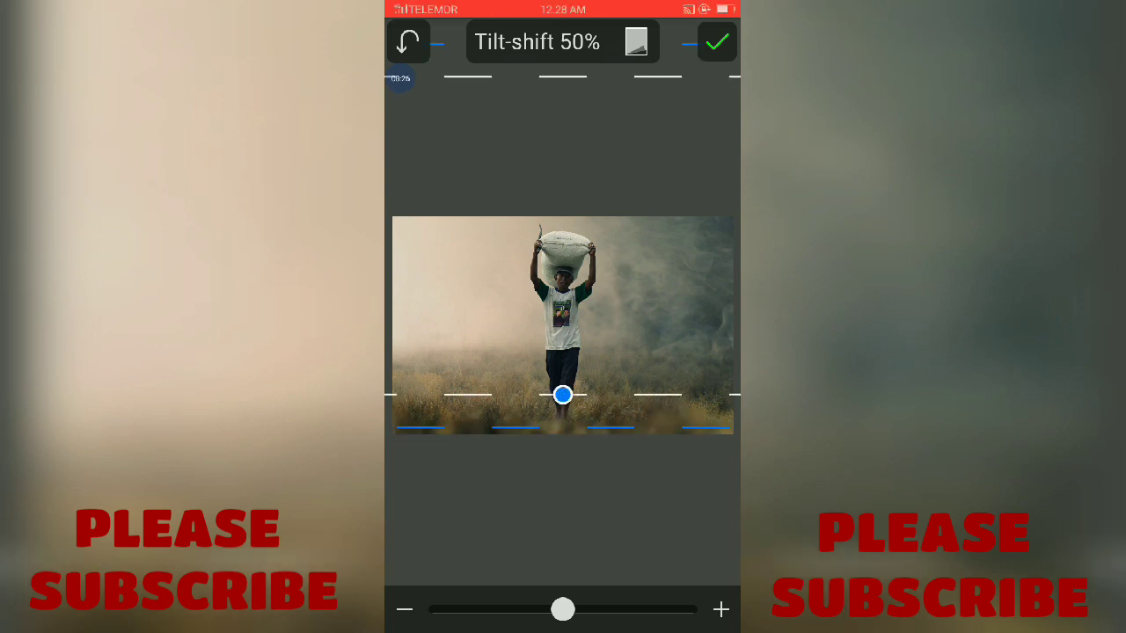
left_click_drag(563, 610, 465, 610)
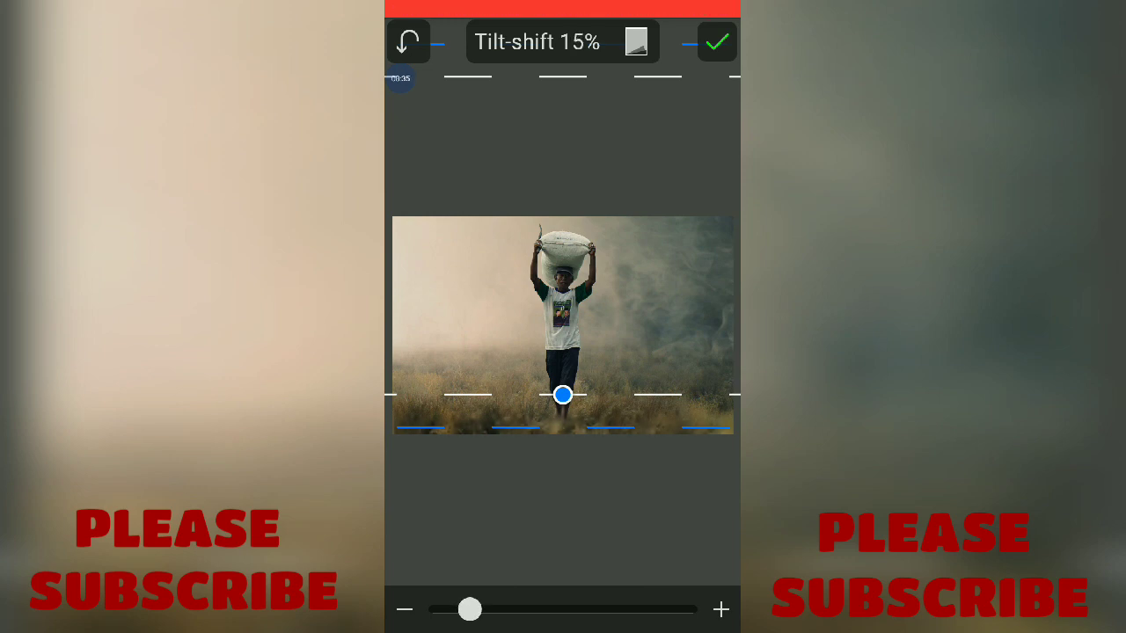
left_click(717, 42)
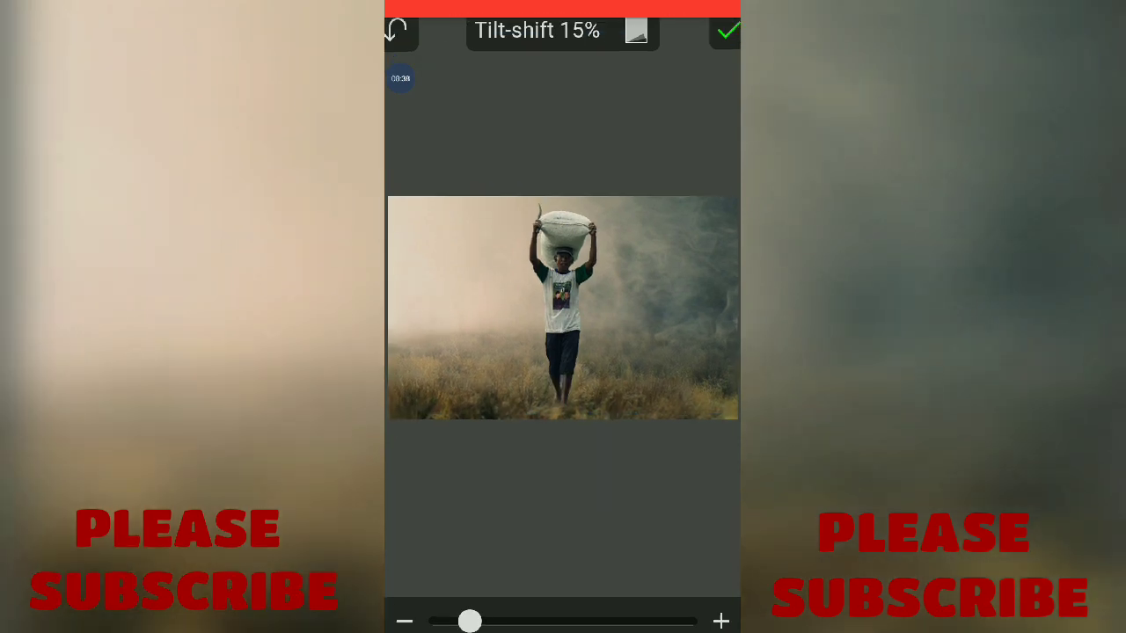
left_click(518, 602)
Apply Soft Glow at a subtle strength of about 10-12%.
scroll(563, 351, "down", 5)
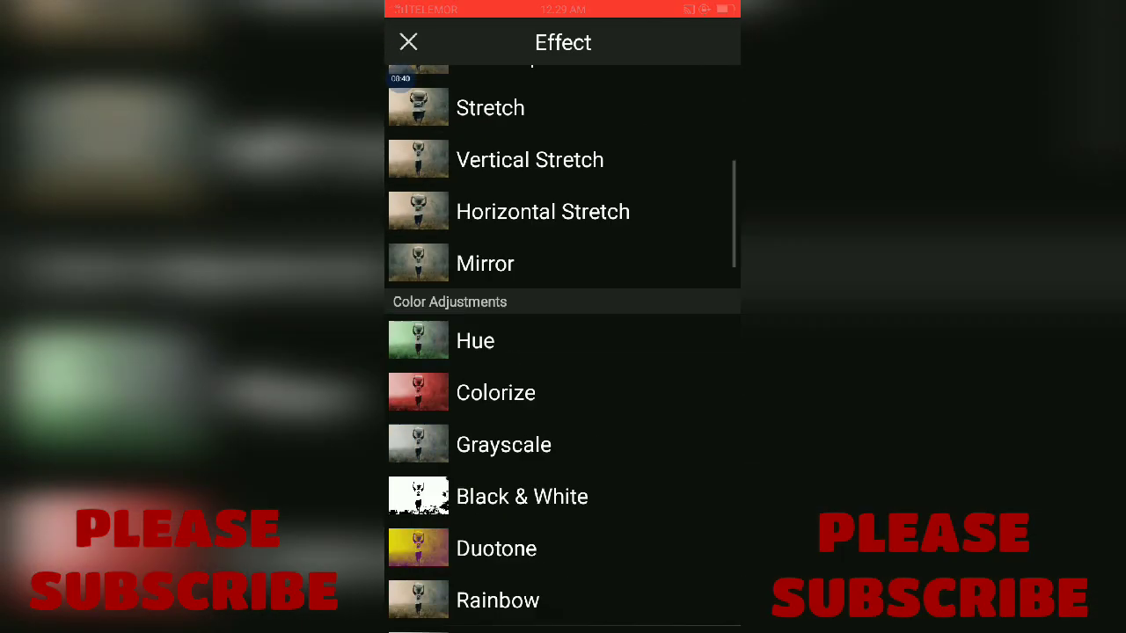
scroll(563, 352, "down", 5)
scroll(563, 352, "down", 4)
scroll(563, 352, "down", 2)
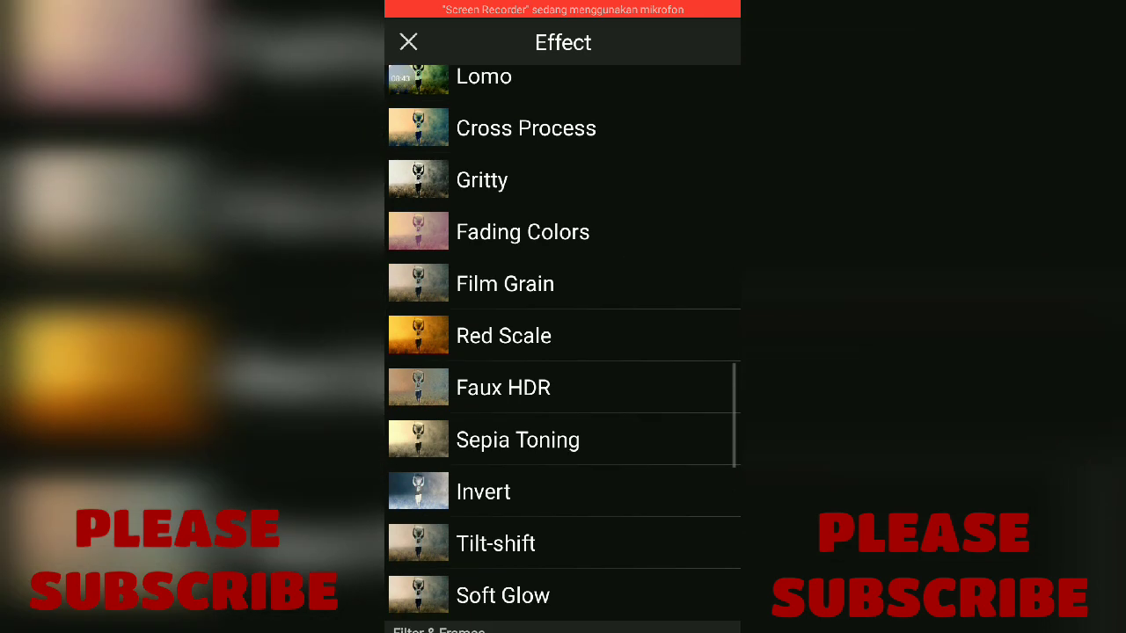
scroll(563, 352, "down", 3)
left_click(503, 452)
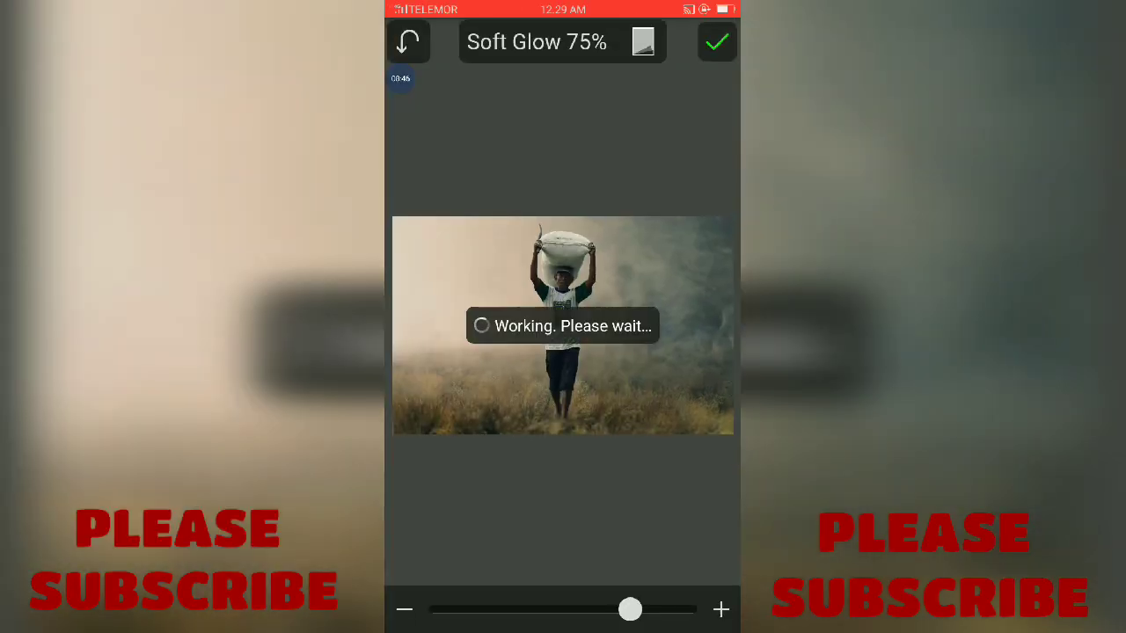
mouse_move(630, 610)
left_mouse_down()
mouse_move(553, 609)
mouse_move(658, 609)
mouse_move(439, 609)
mouse_move(487, 610)
mouse_move(473, 609)
left_mouse_up()
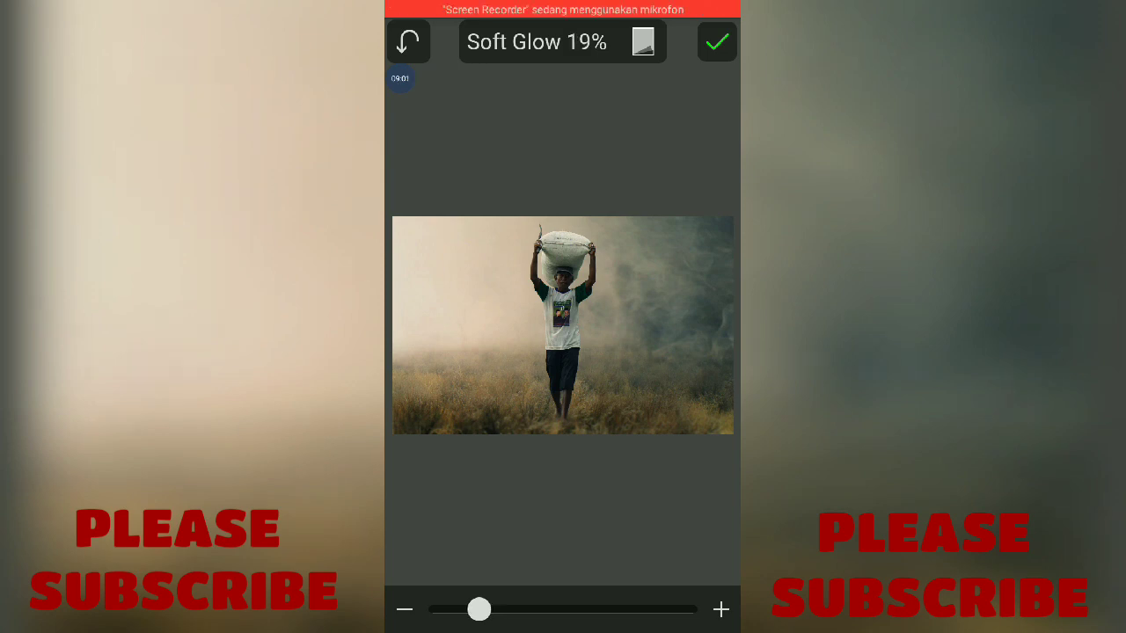
left_click_drag(463, 610, 455, 609)
left_click(717, 41)
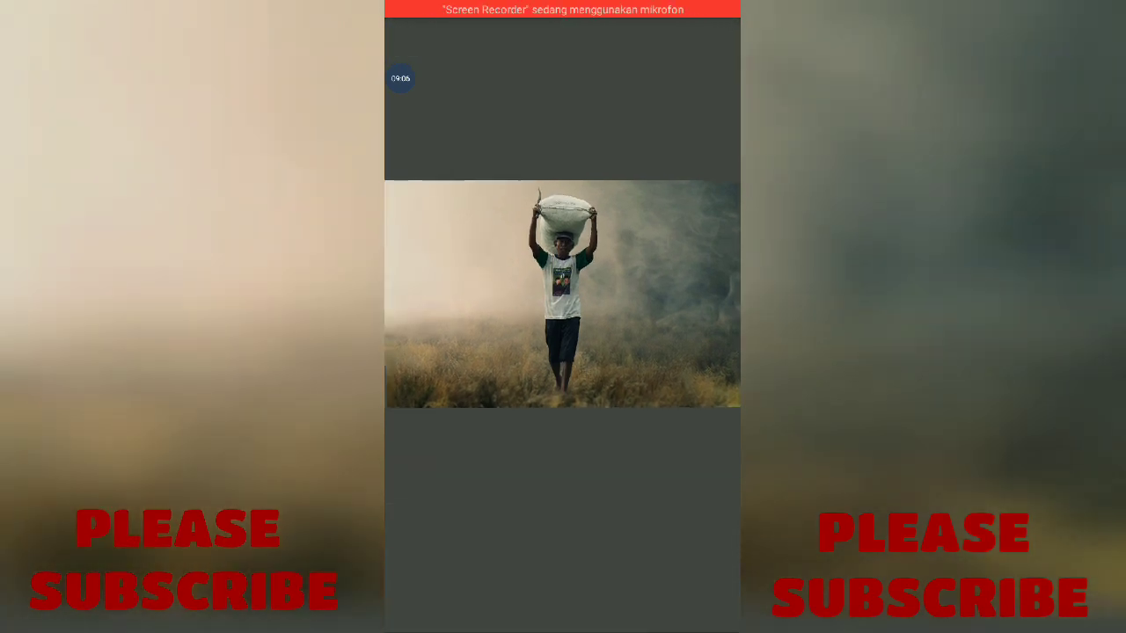
Apply a Vignette with 76% edge strength and about 52% amount to darken the corners.
left_click(517, 601)
scroll(563, 351, "down", 10)
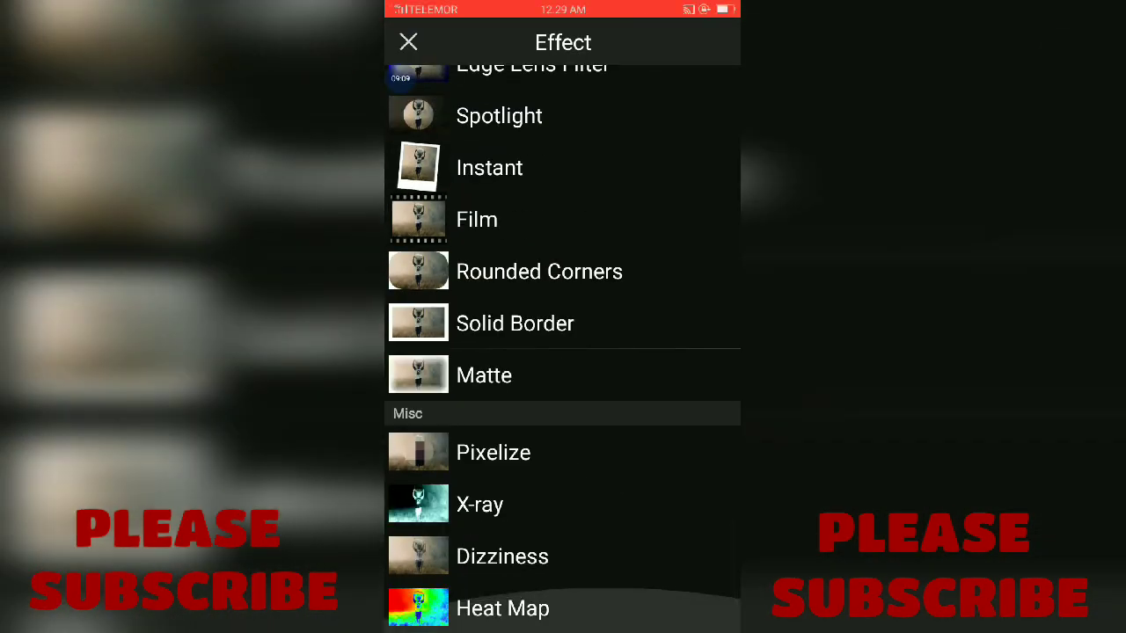
scroll(563, 351, "up", 5)
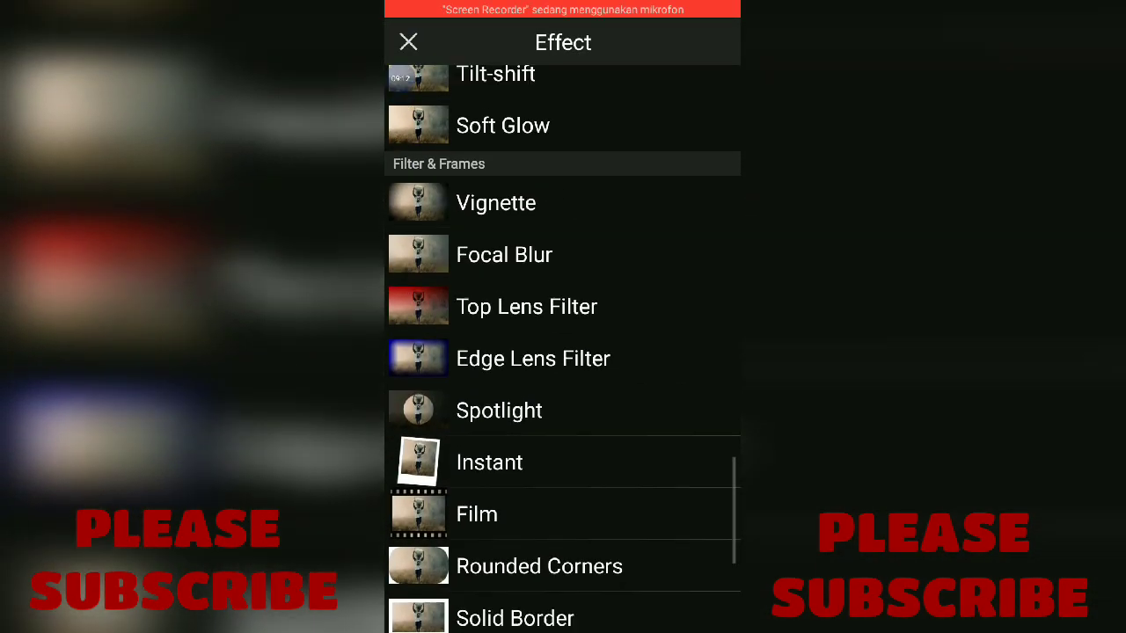
left_click(496, 246)
mouse_move(643, 610)
left_mouse_down()
mouse_move(593, 609)
mouse_move(648, 609)
mouse_move(631, 609)
left_mouse_up()
left_click(518, 41)
left_click(545, 72)
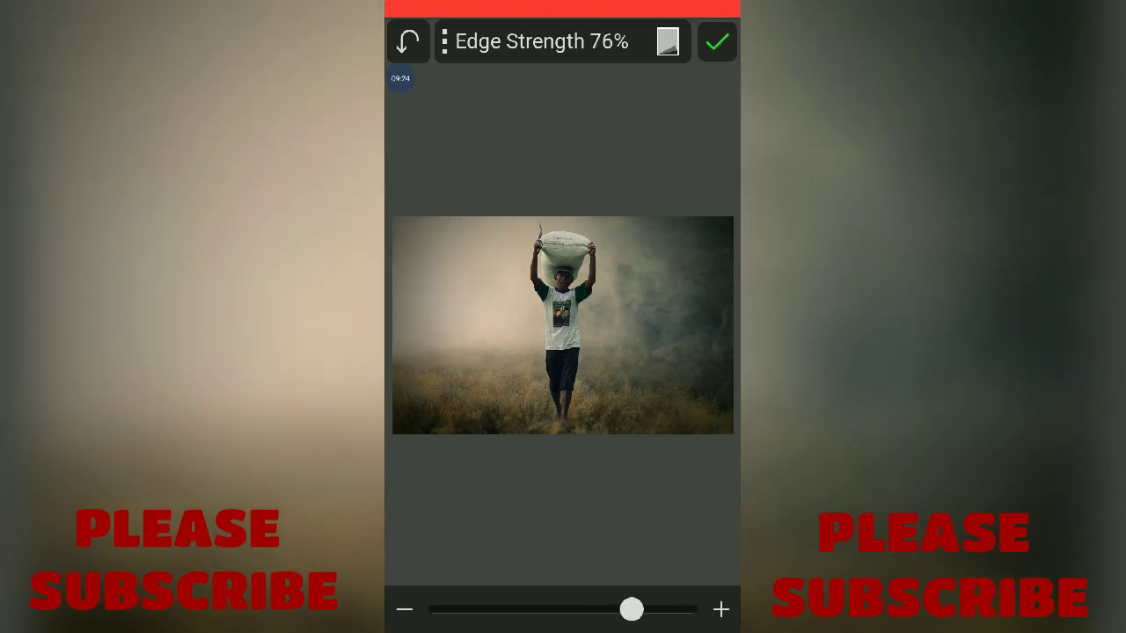
left_click(519, 41)
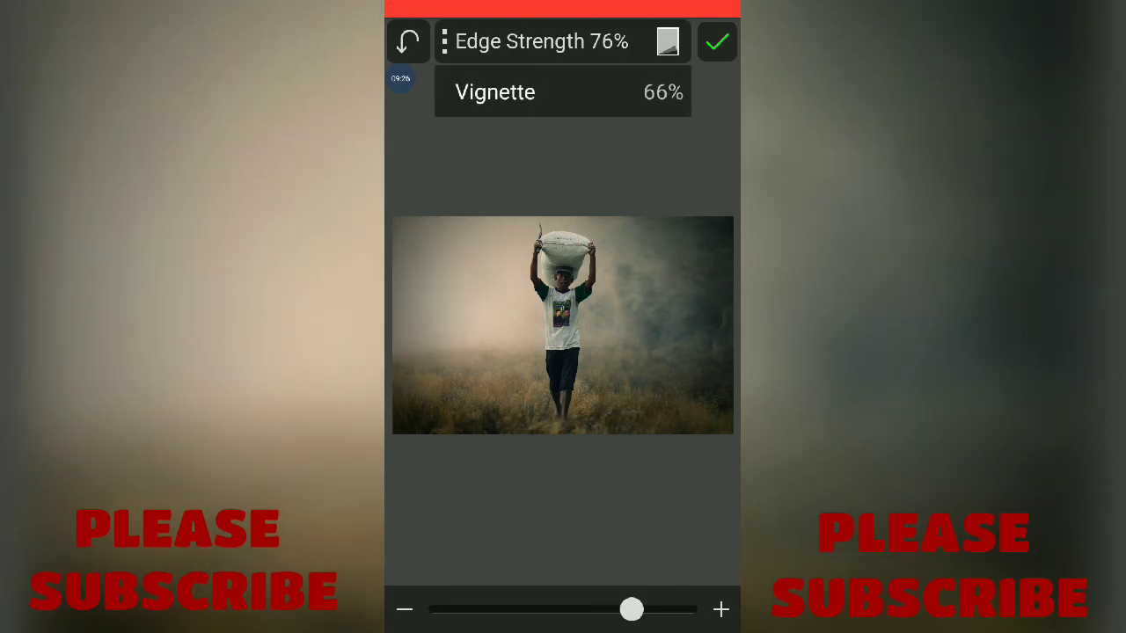
left_click(545, 90)
mouse_move(597, 609)
left_mouse_down()
mouse_move(553, 609)
mouse_move(568, 609)
left_mouse_up()
left_click(716, 41)
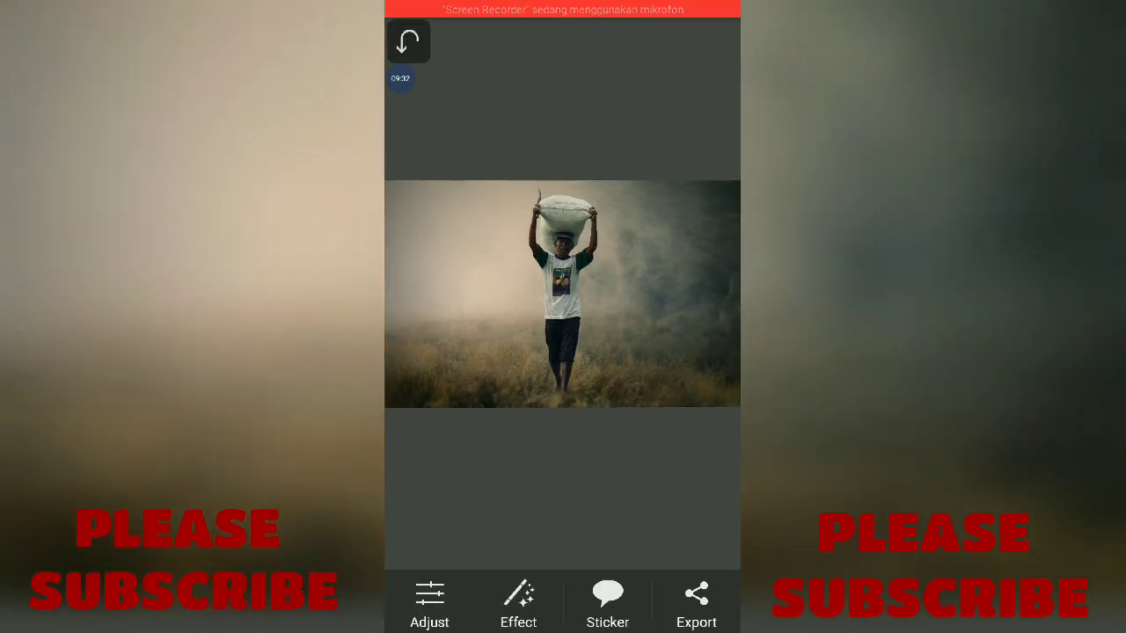
left_click(517, 602)
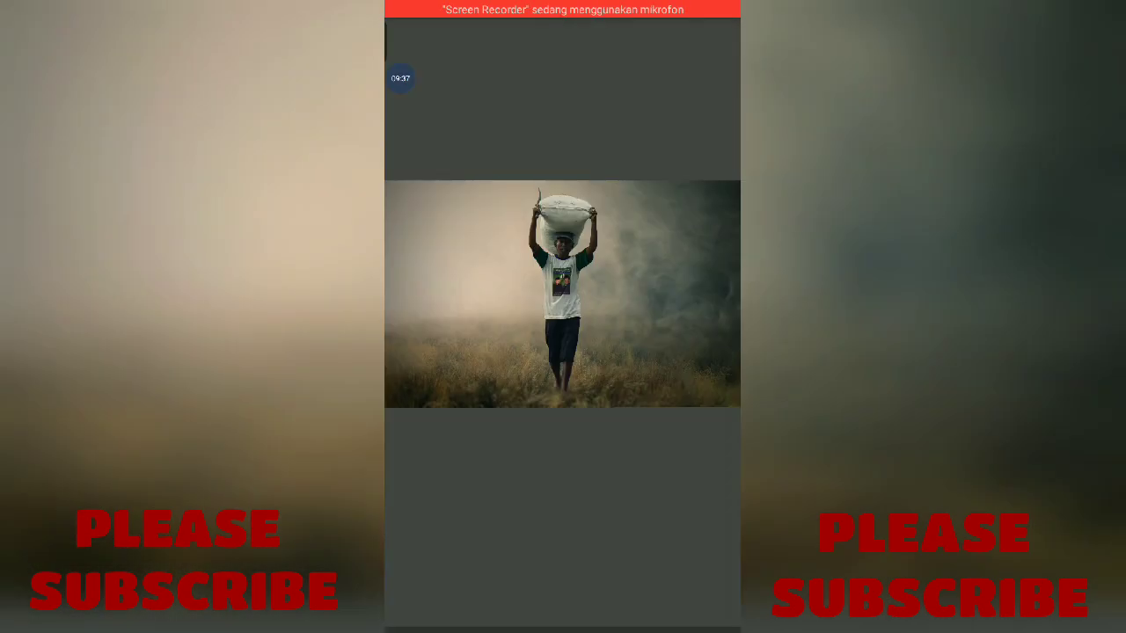
left_click(408, 42)
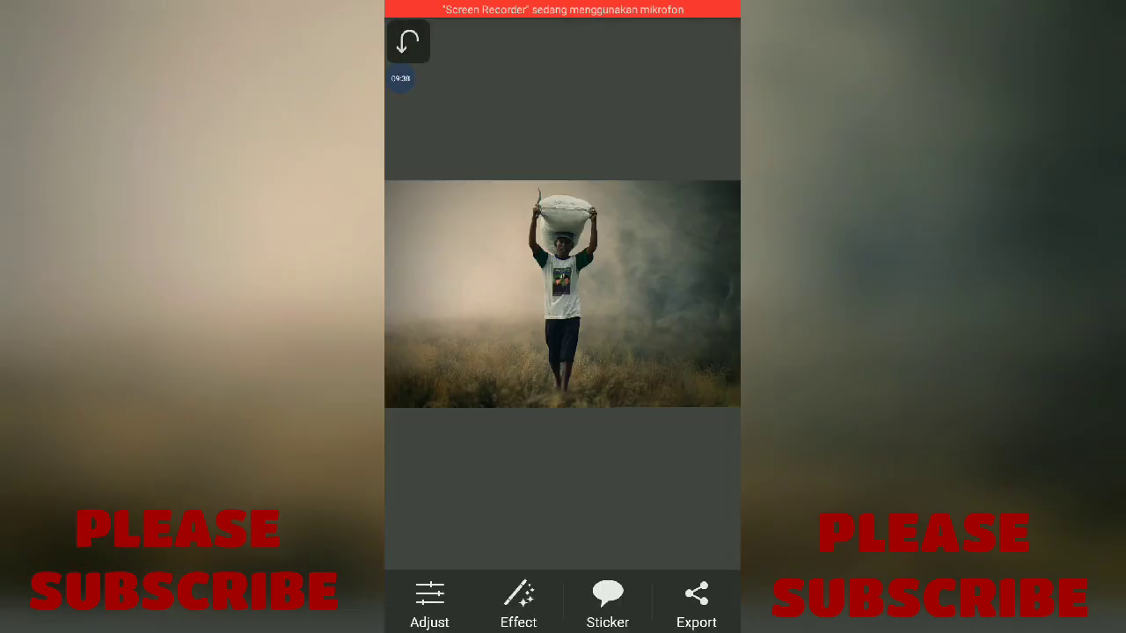
left_click(695, 603)
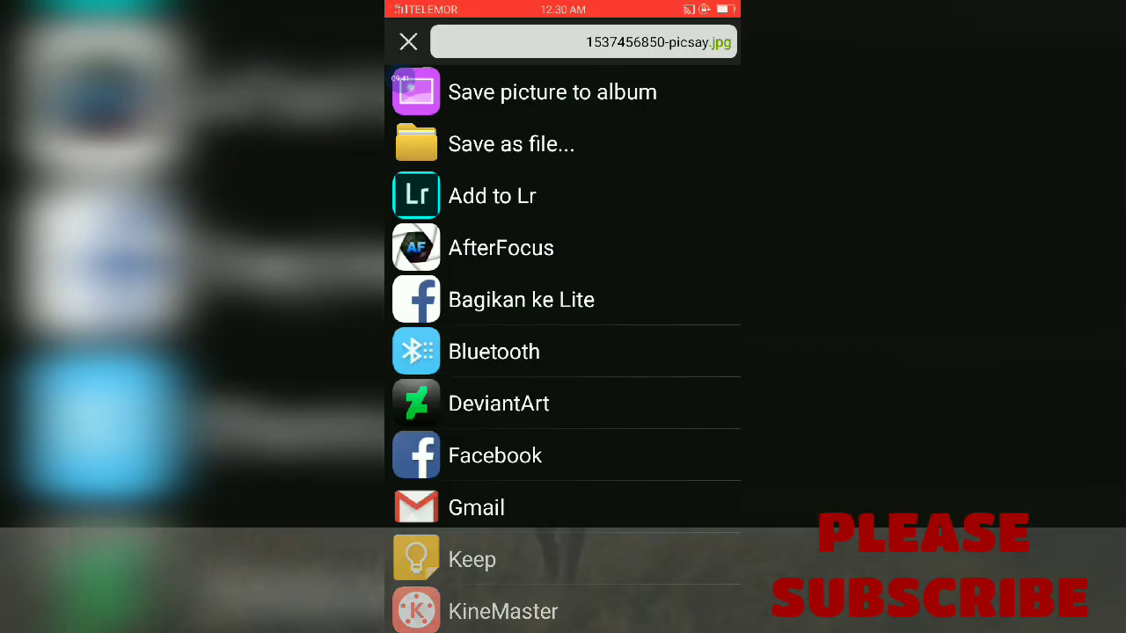